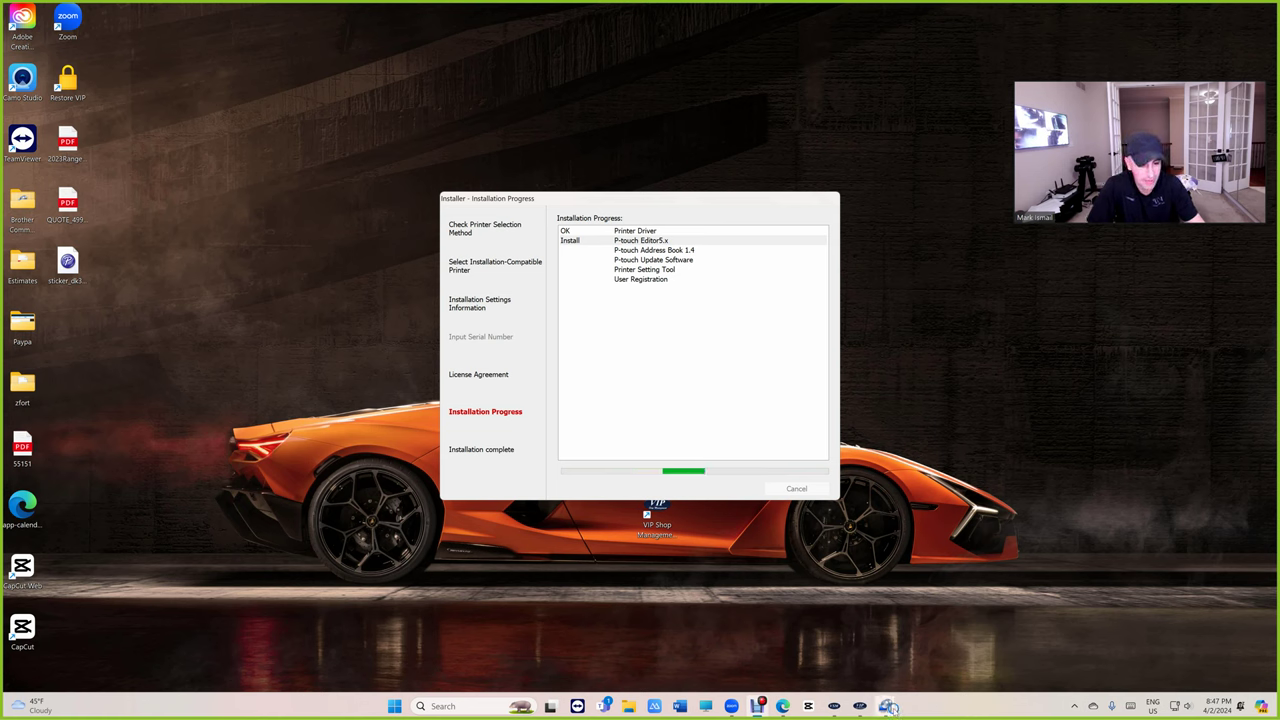
# Dismiss the P-touch Editor installation error and finish the Brother QL-810W installer.
pyautogui.moveTo(889, 707)
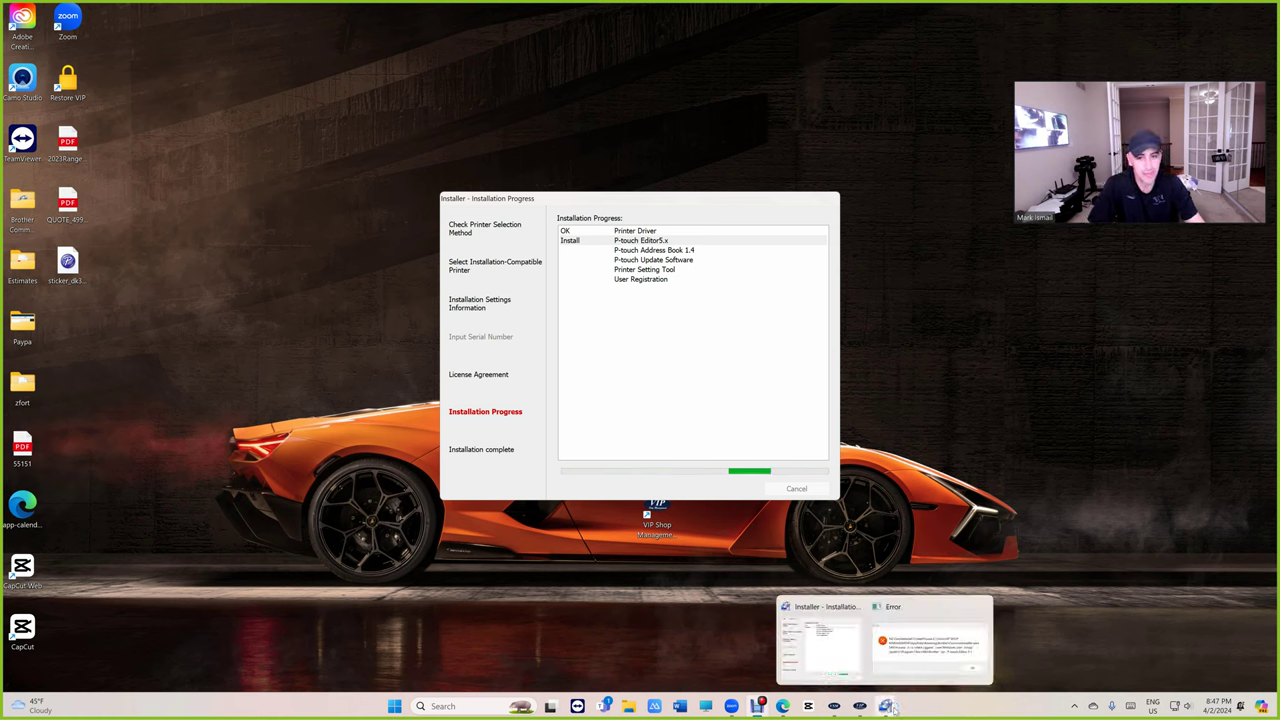
pyautogui.click(910, 662)
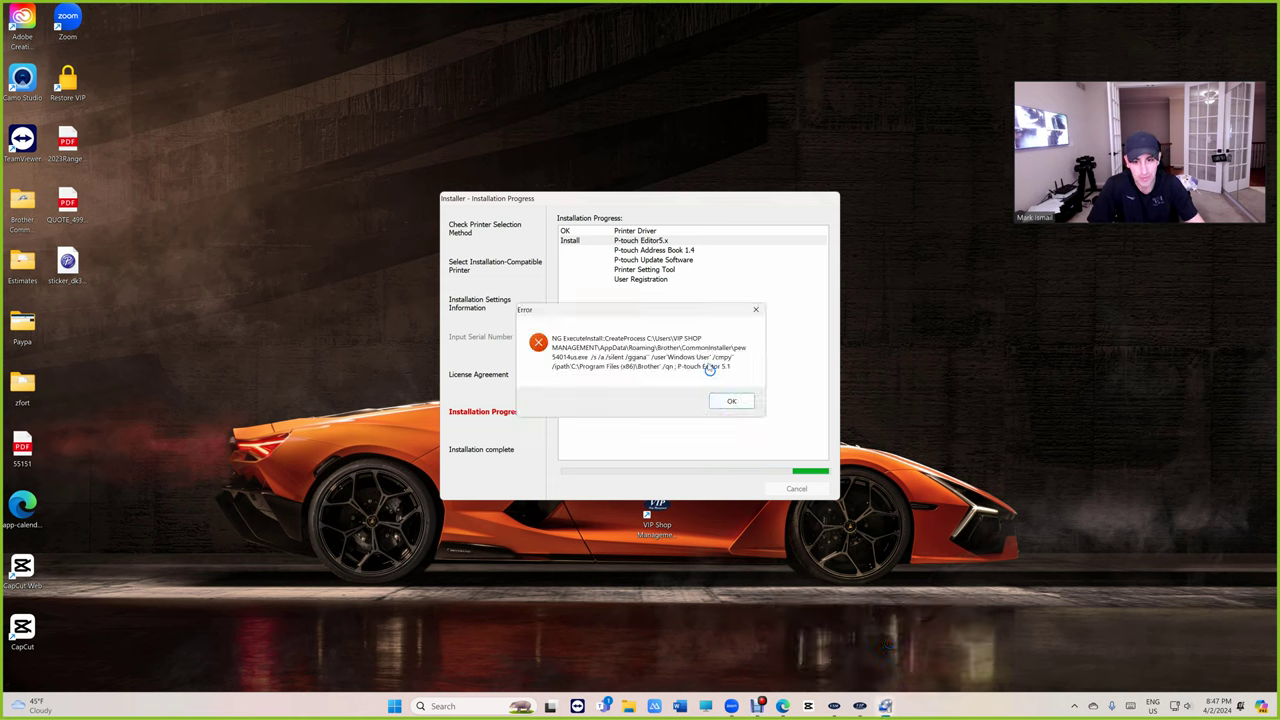
pyautogui.click(729, 401)
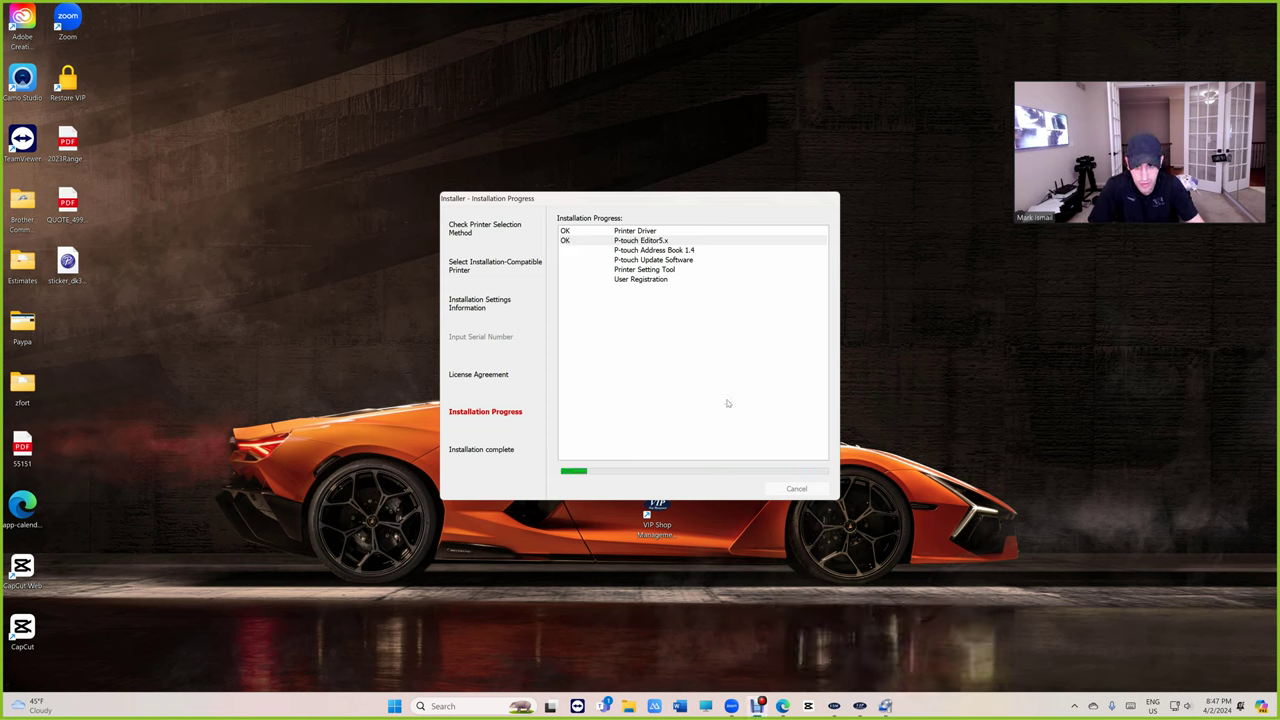
pyautogui.click(791, 487)
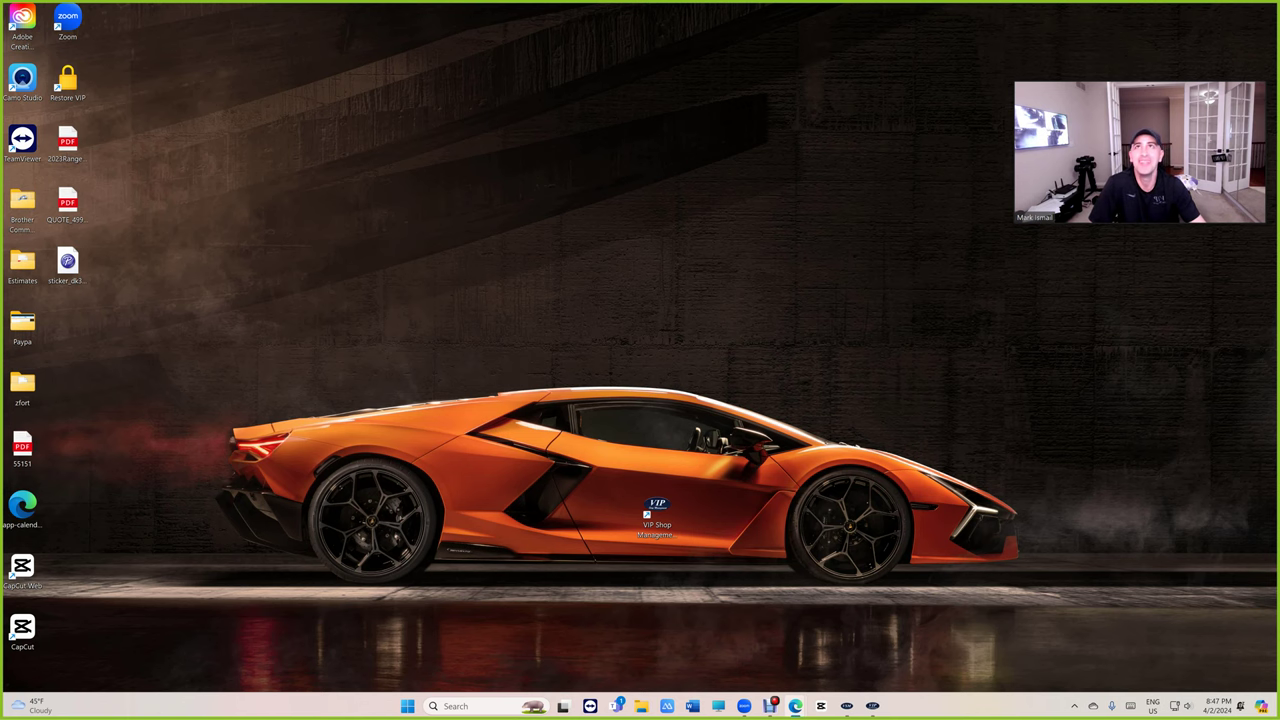
# Download the Brother QL-810W SDK (bsdkw32010eu.exe) from the VIP Shop Management downloads page in Edge.
pyautogui.click(795, 706)
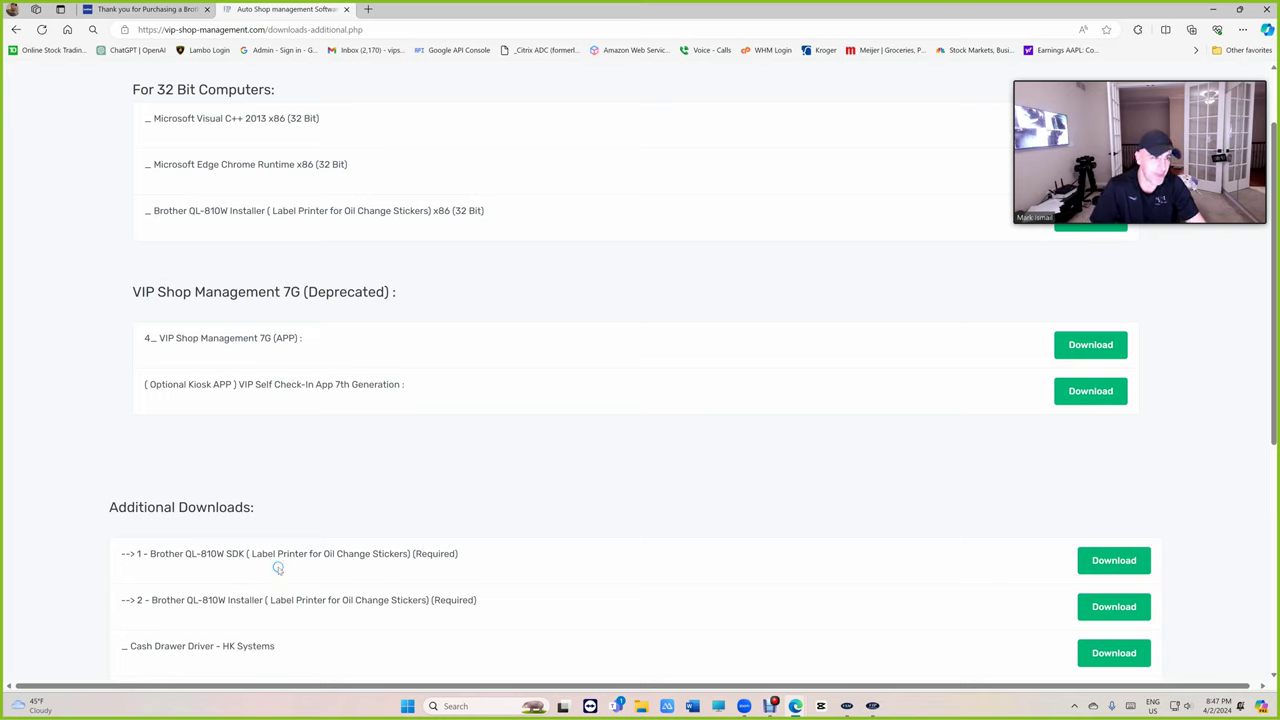
pyautogui.click(1112, 560)
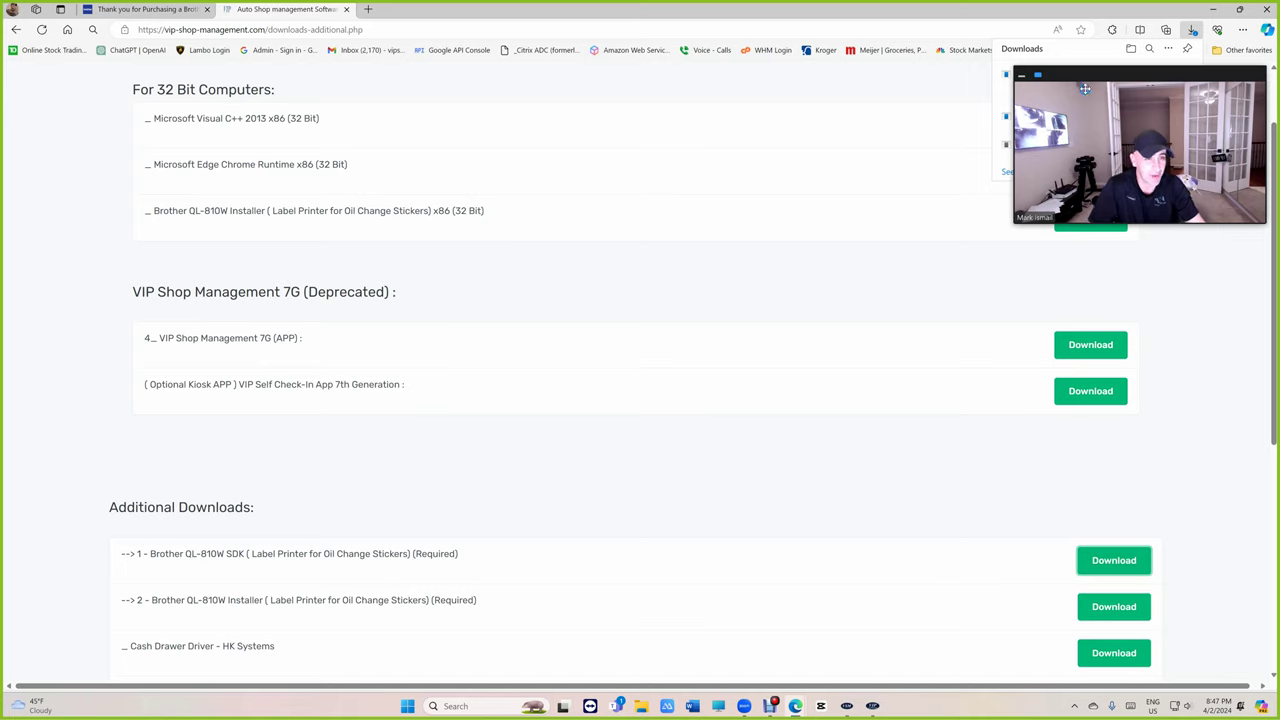
pyautogui.moveTo(1094, 106); pyautogui.dragTo(664, 91)
# Run bsdkw32010eu.exe and install the b-PAC3 SDK in English with default user details and folder.
pyautogui.click(1046, 88)
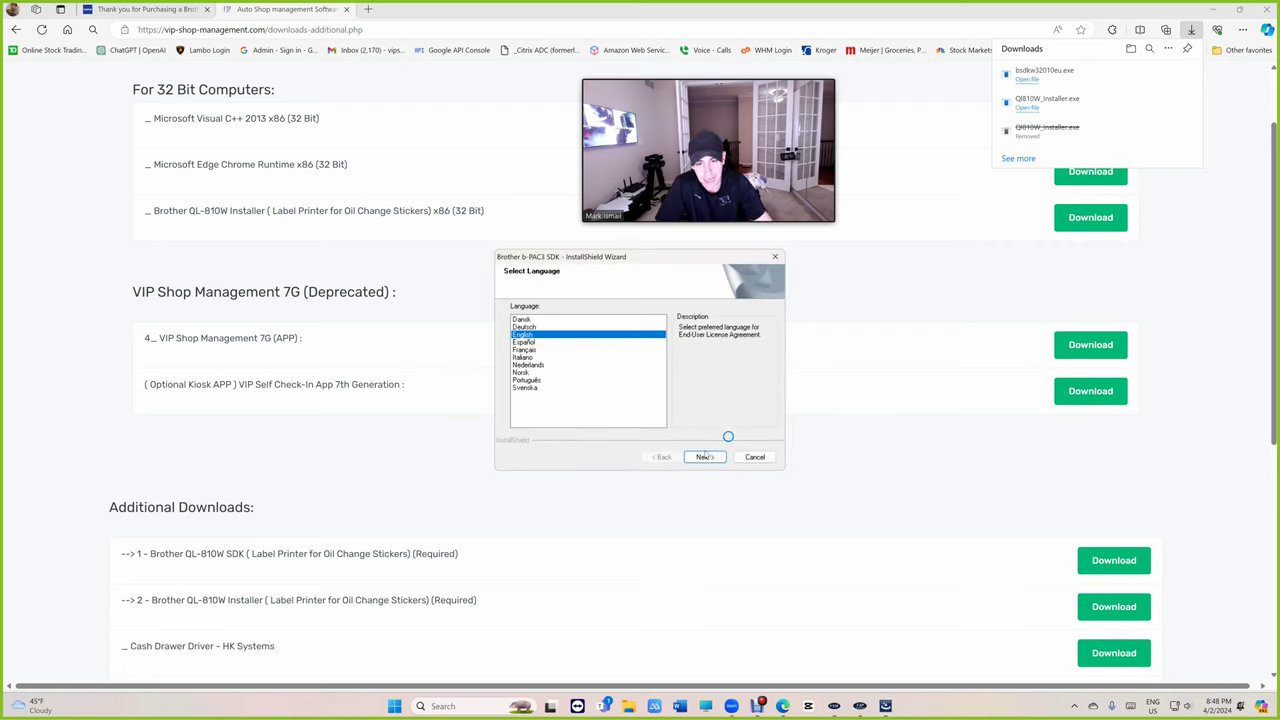
pyautogui.click(704, 456)
pyautogui.click(706, 457)
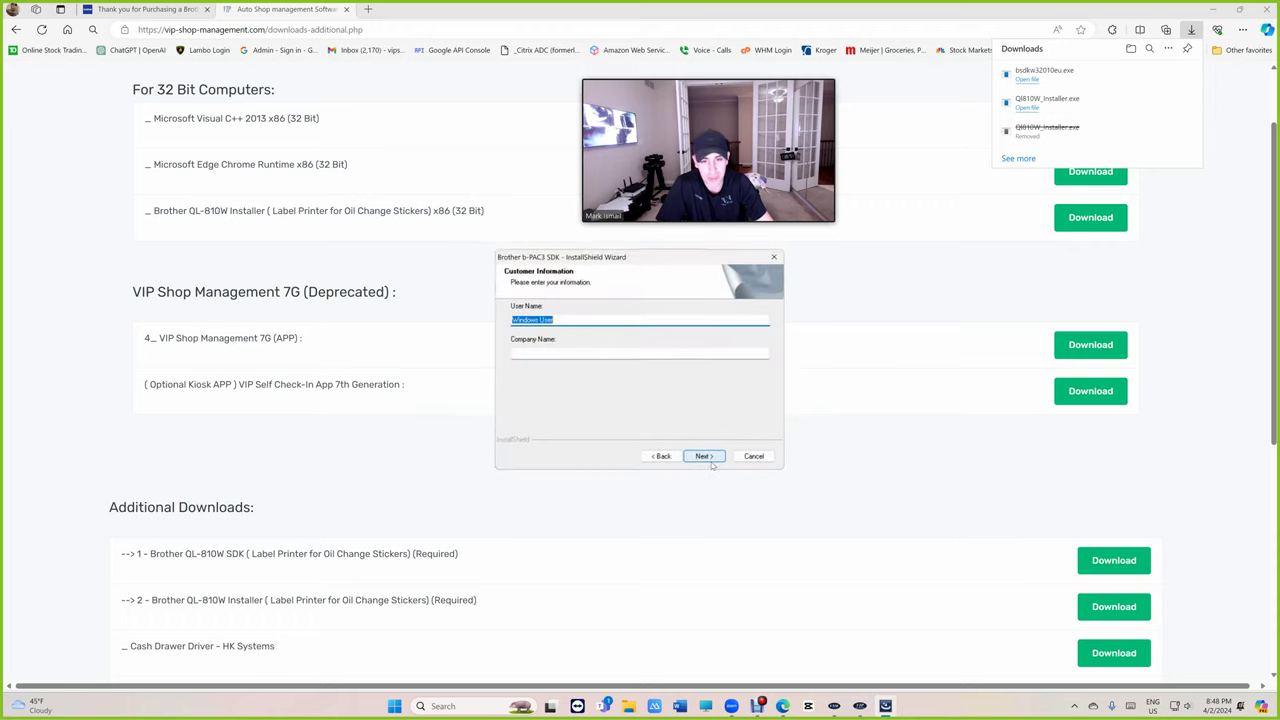
pyautogui.click(703, 456)
pyautogui.click(703, 457)
pyautogui.click(703, 456)
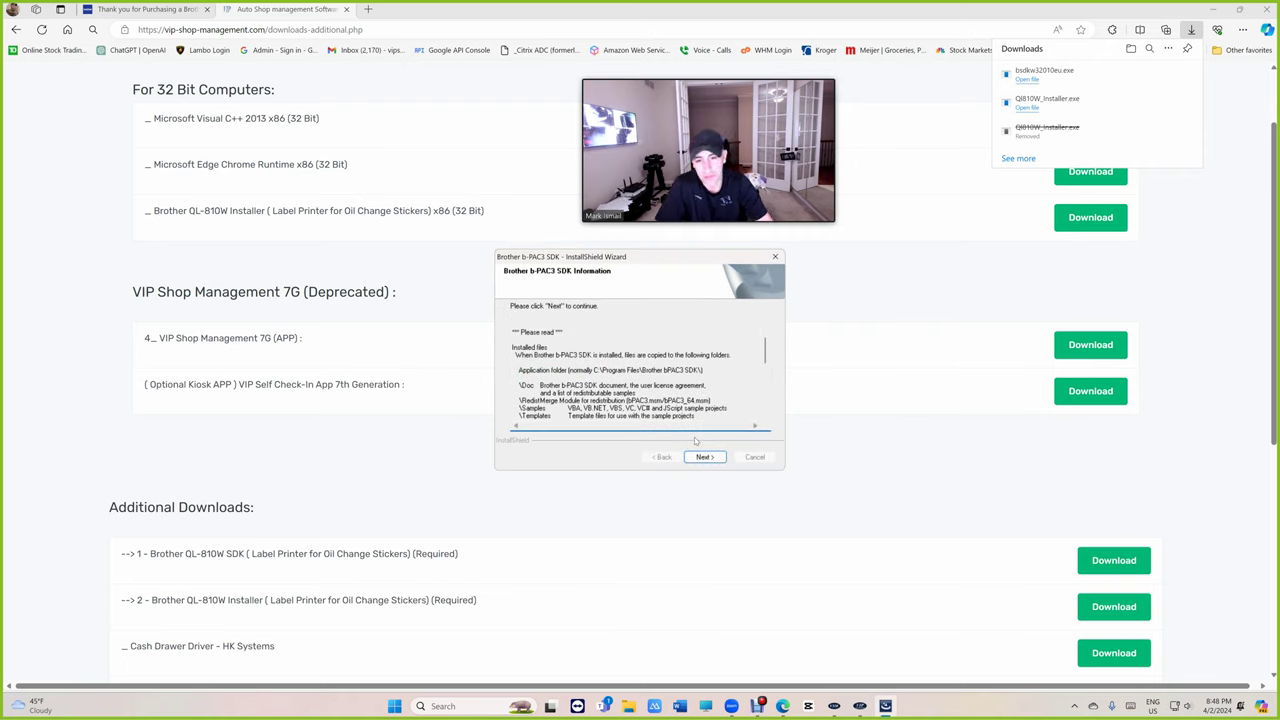
pyautogui.click(704, 457)
pyautogui.click(702, 457)
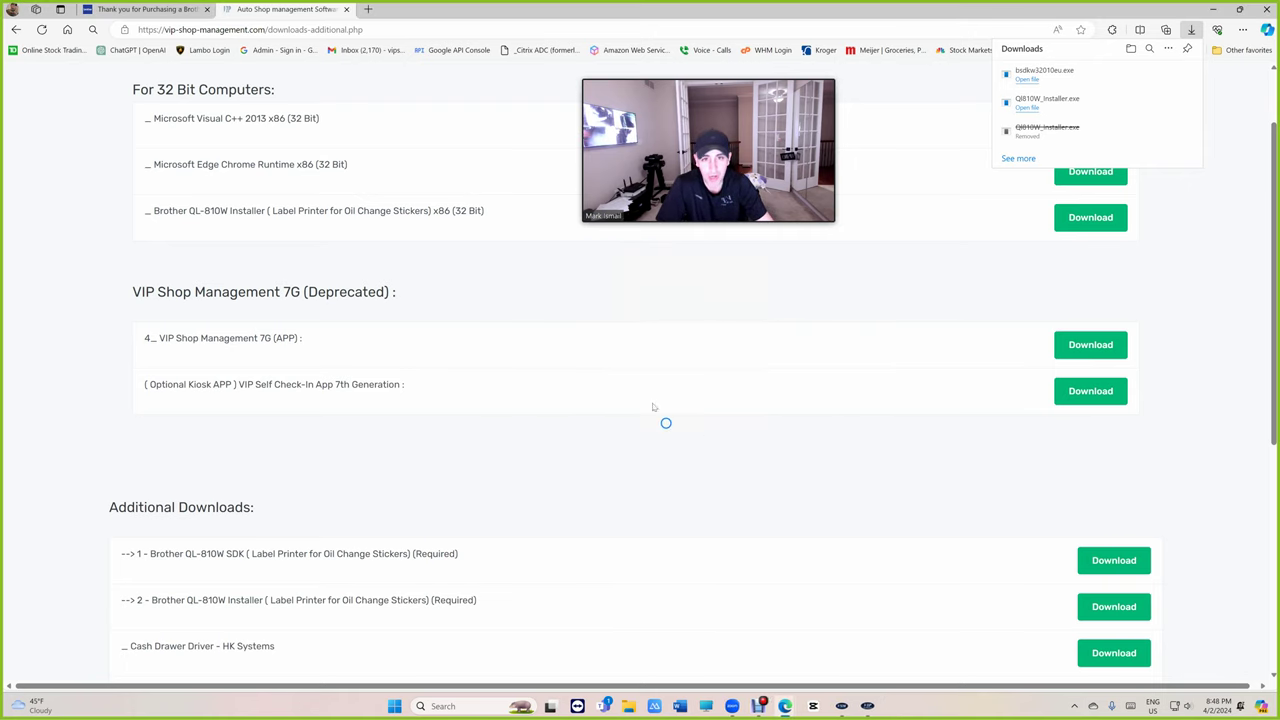
# Run the QL-810W installer, auto-select Brother QL-810W in English, and review the install components.
pyautogui.click(1089, 607)
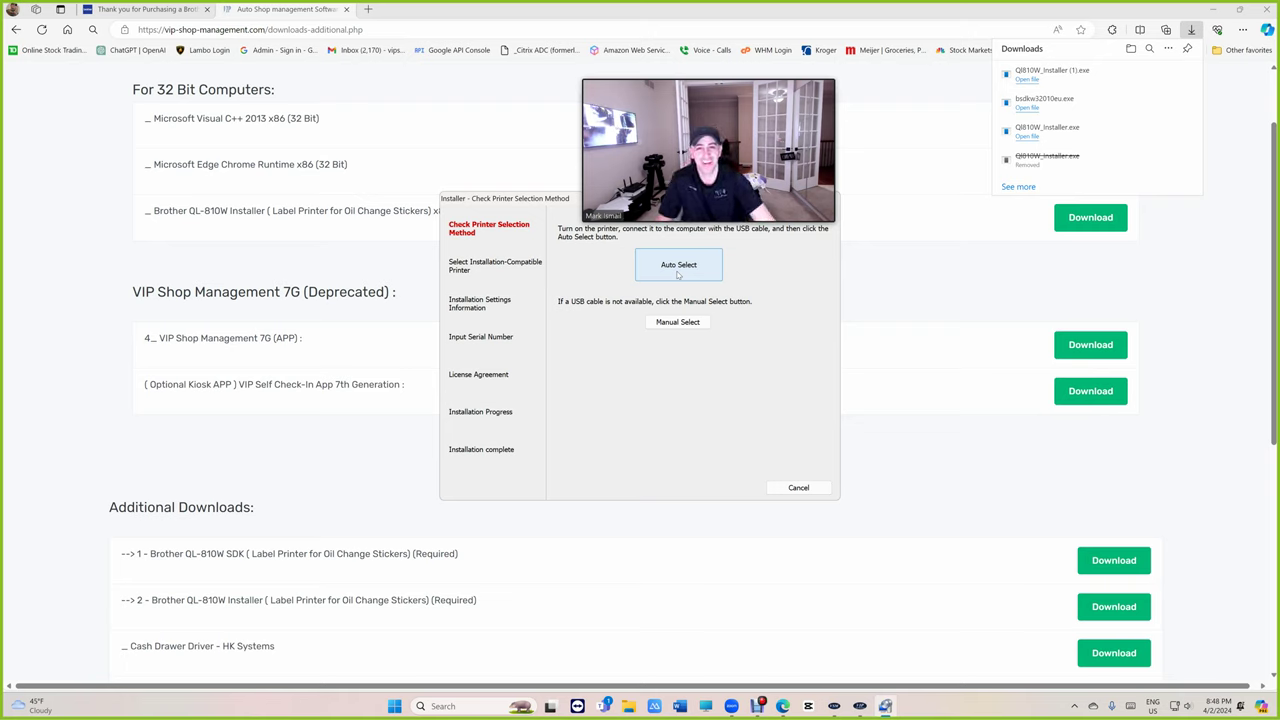
pyautogui.click(678, 268)
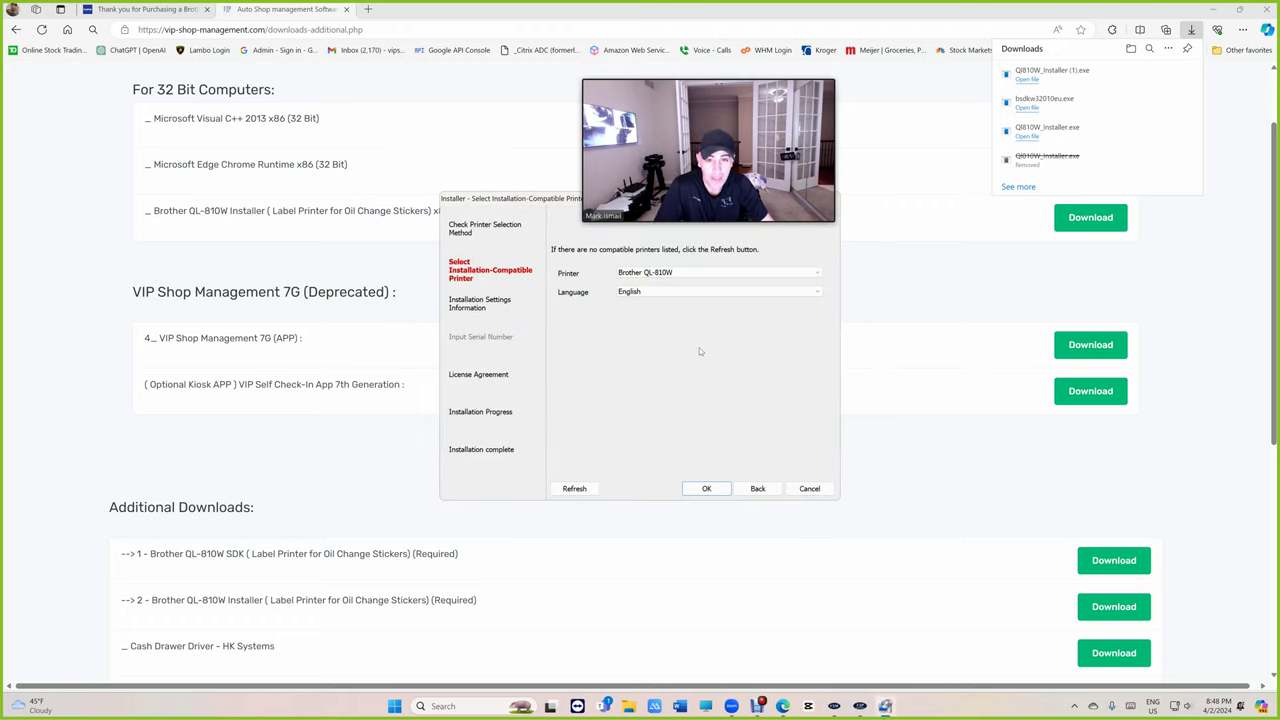
pyautogui.click(706, 488)
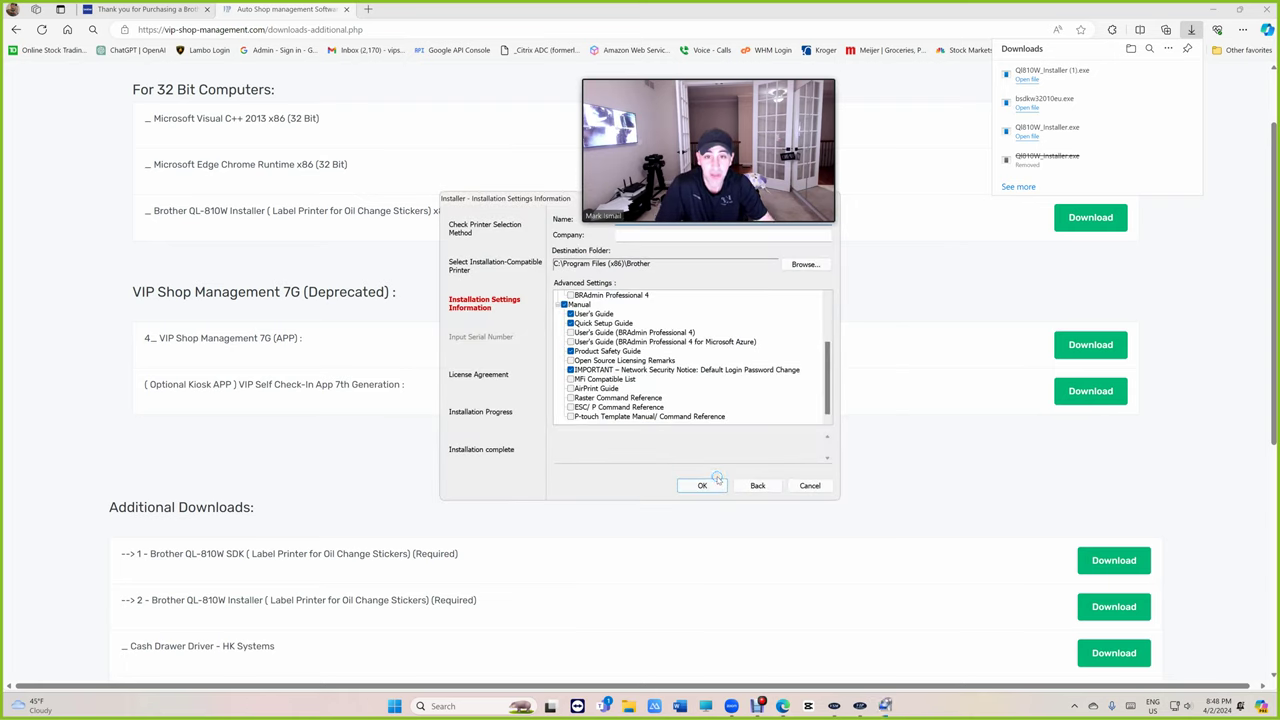
pyautogui.click(570, 306)
pyautogui.scroll(3, 570, 320)
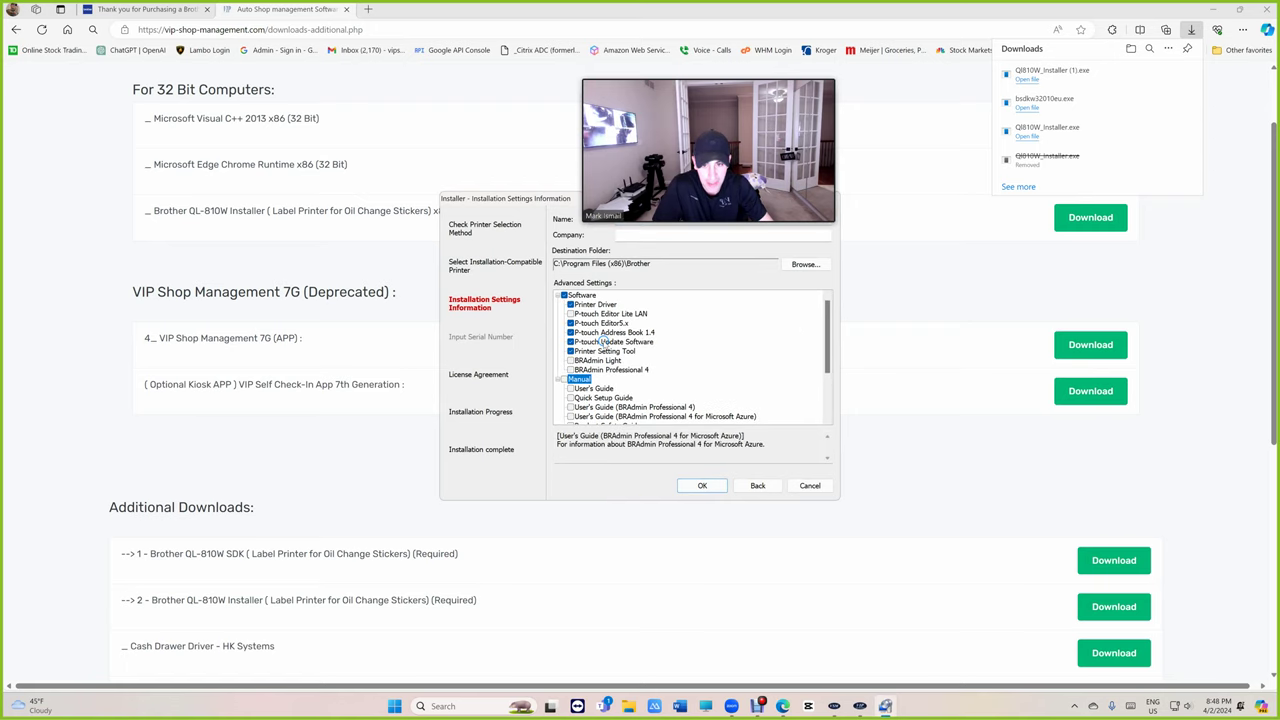
# Accept the settings and license, dismiss the five component errors, and open the registration page.
pyautogui.click(702, 485)
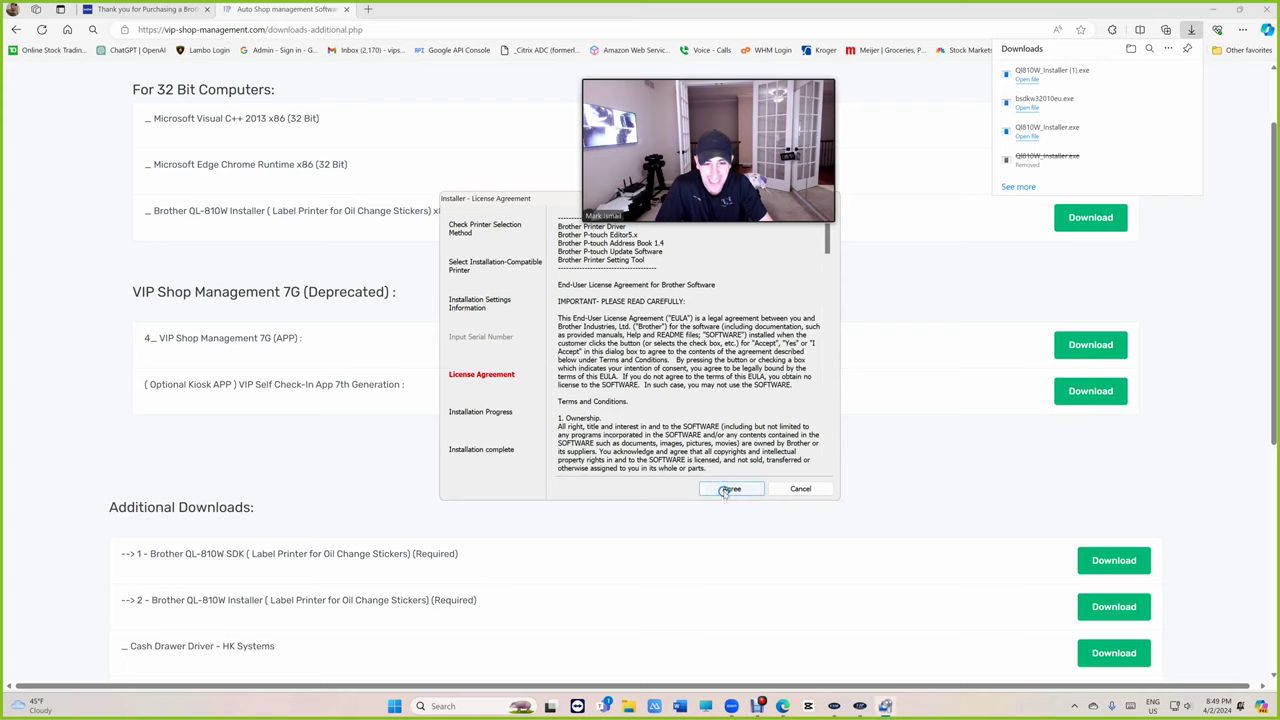
pyautogui.click(727, 487)
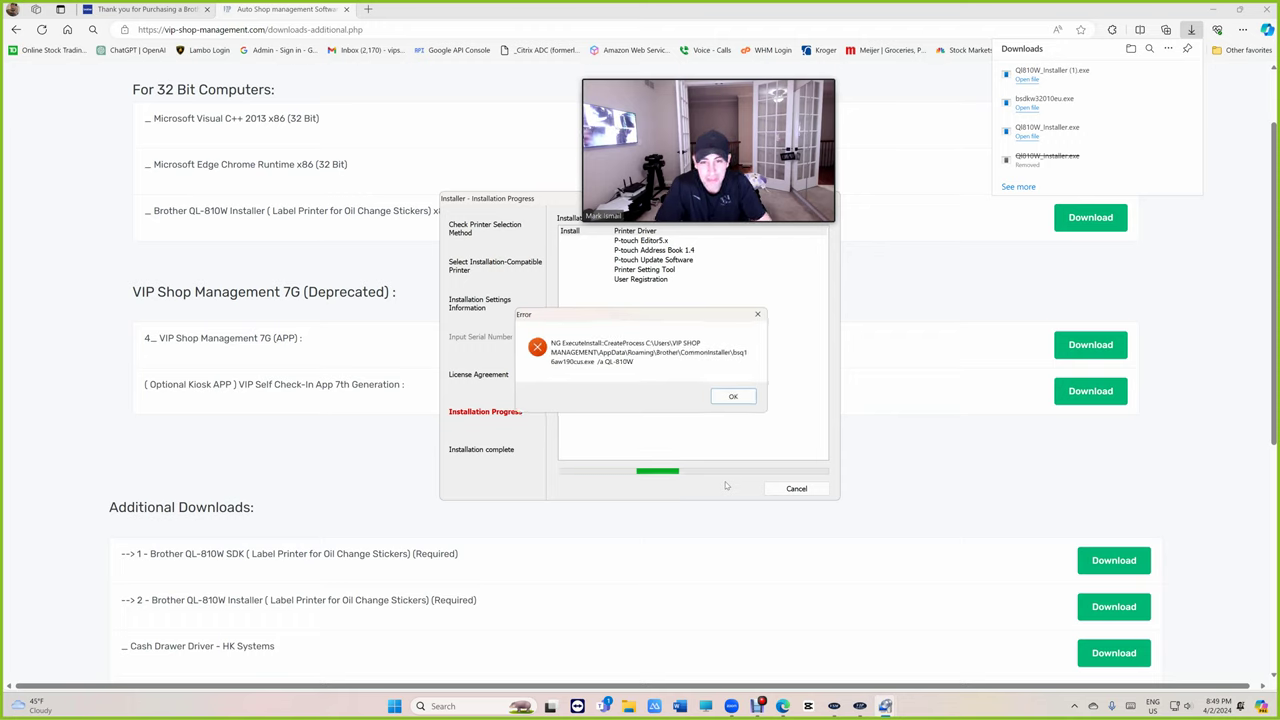
pyautogui.click(732, 396)
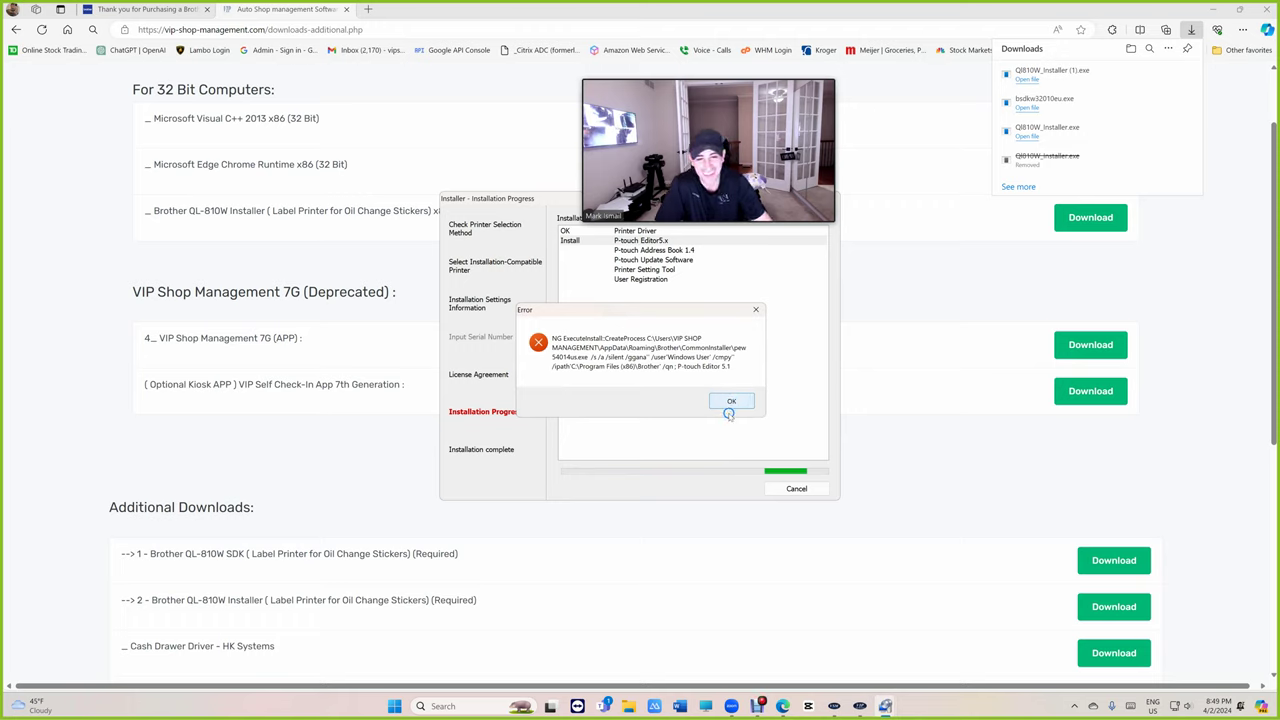
pyautogui.click(727, 404)
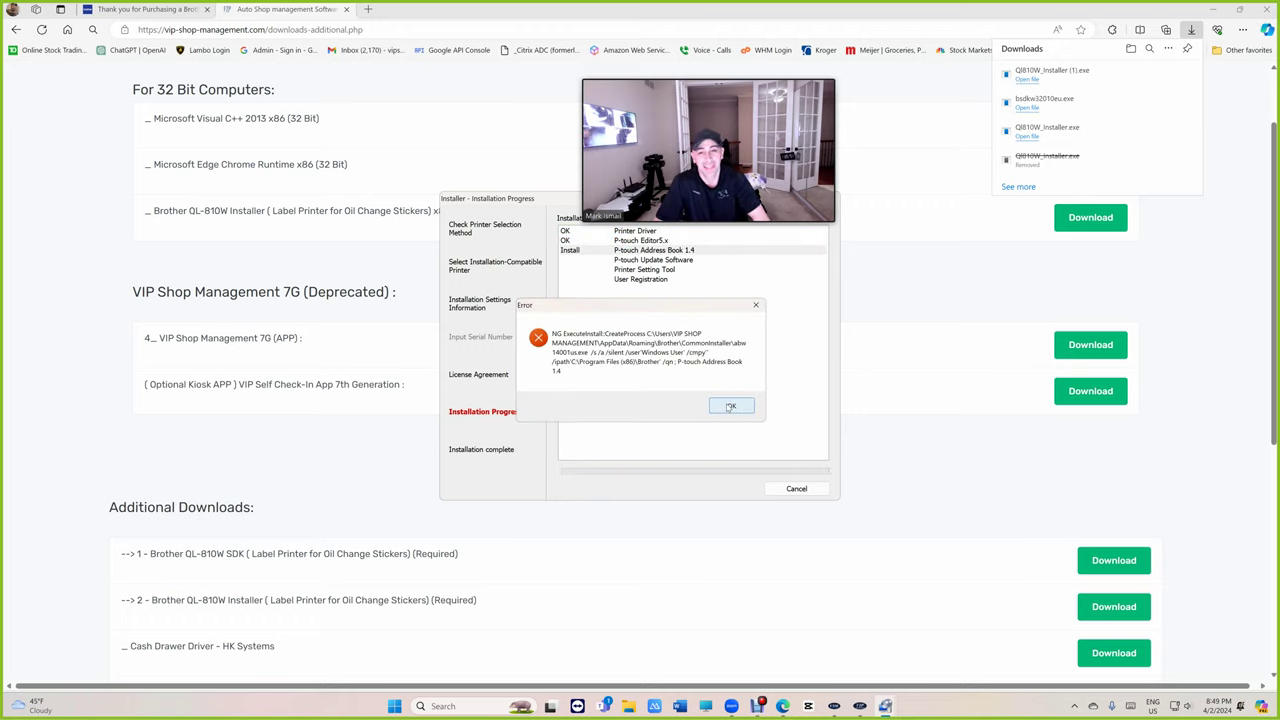
pyautogui.click(730, 406)
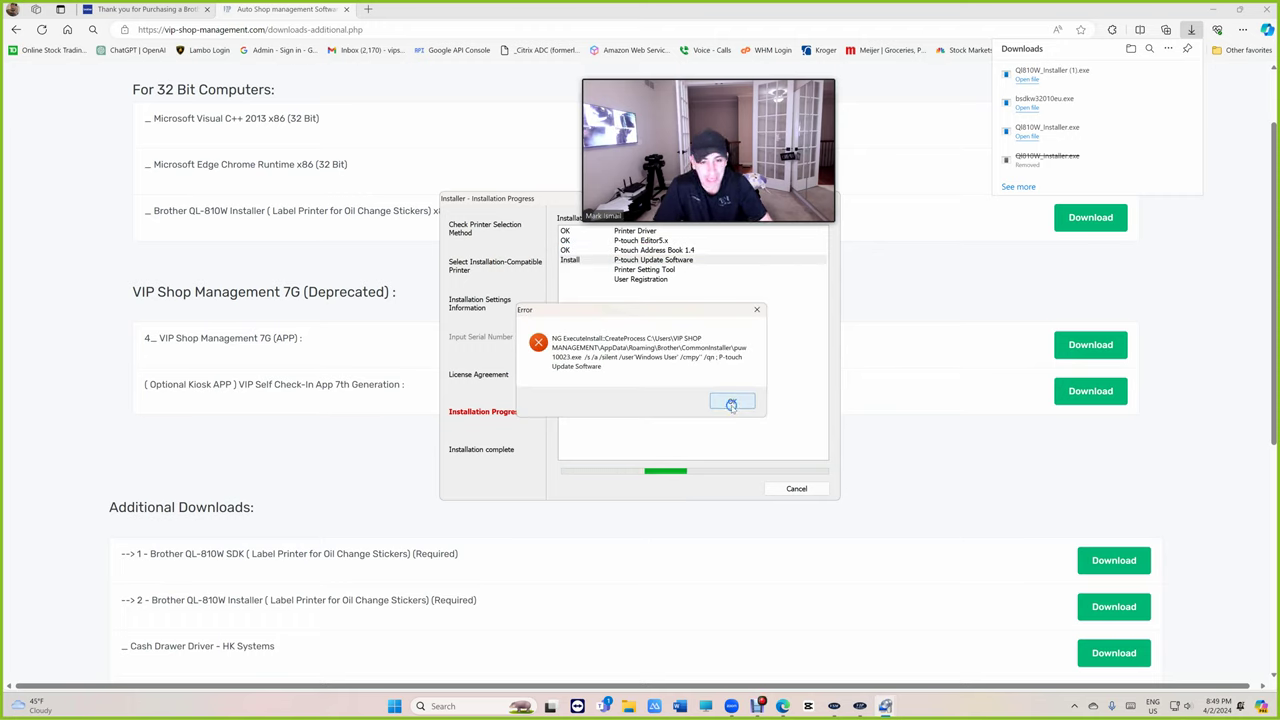
pyautogui.click(731, 403)
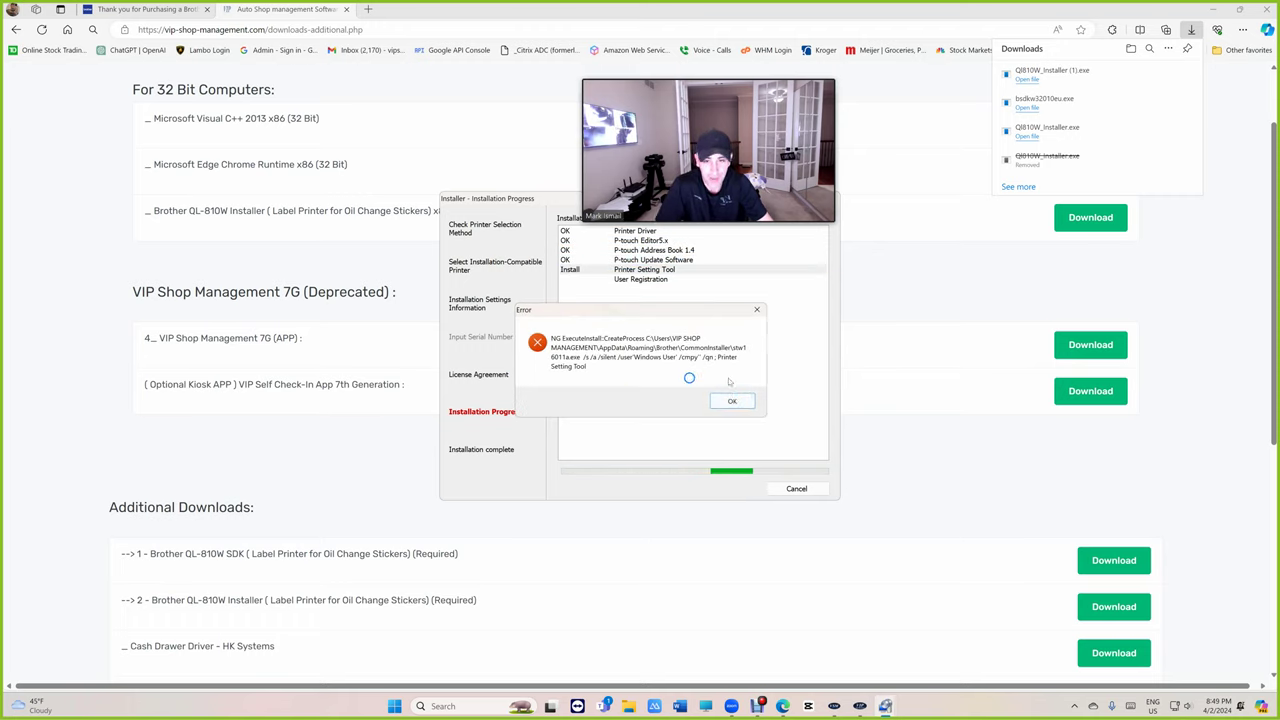
pyautogui.click(732, 400)
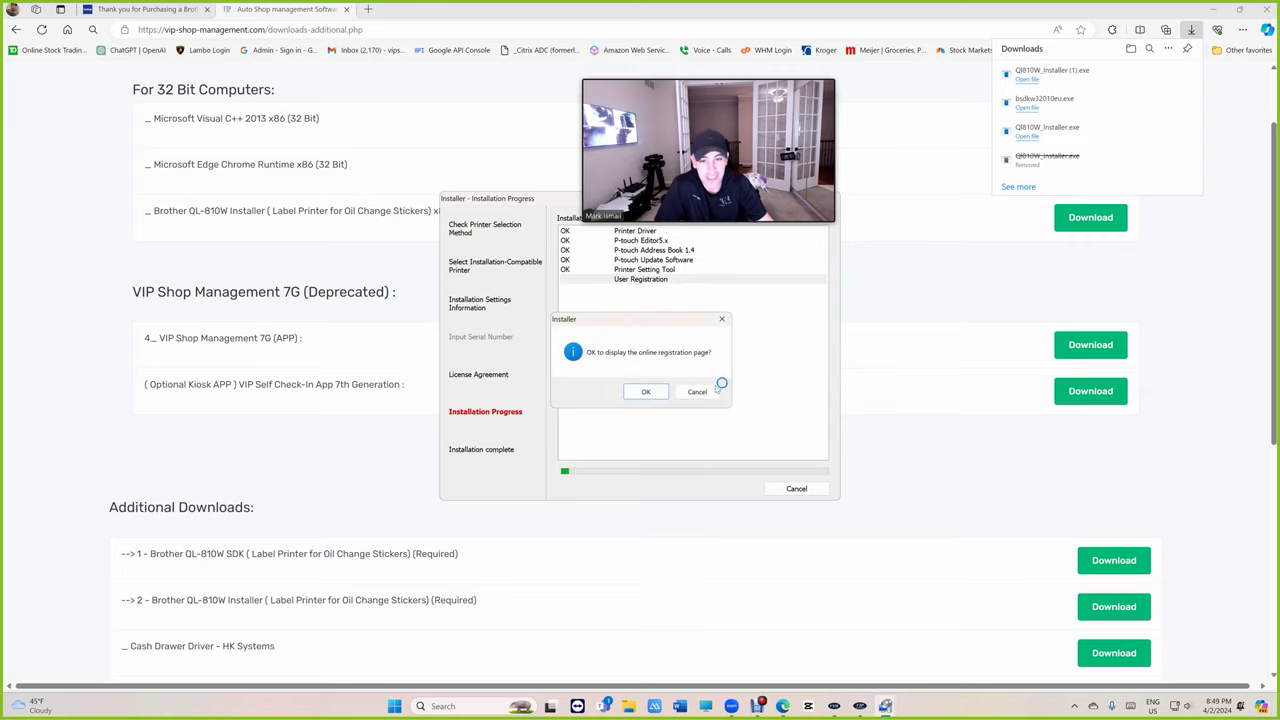
pyautogui.click(646, 391)
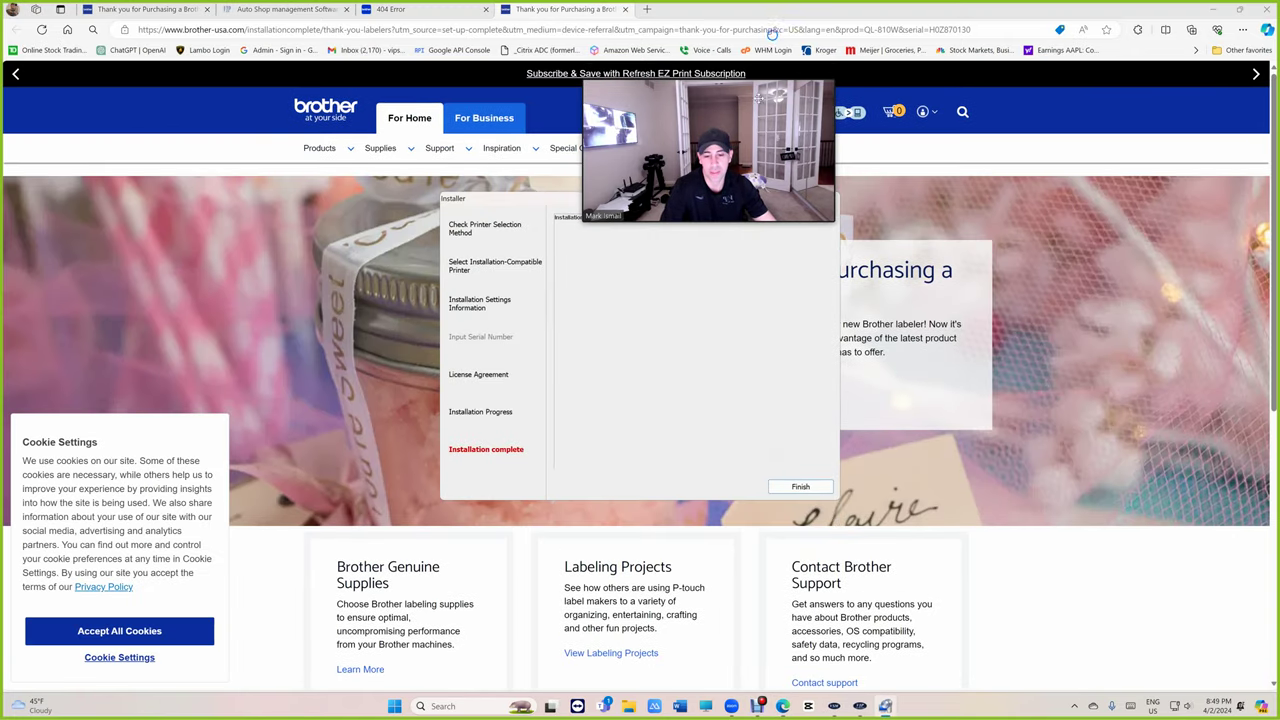
# Browse in File Explorer to the user's profile folder under C:\Users.
pyautogui.click(630, 705)
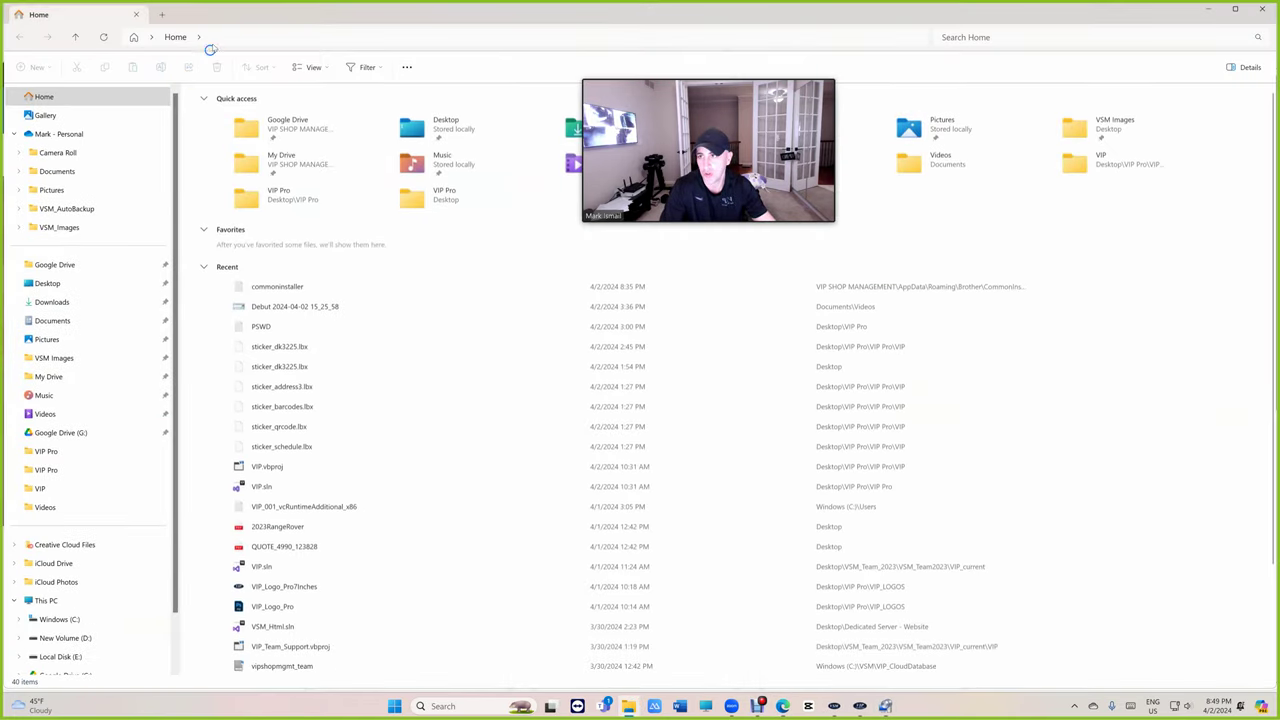
pyautogui.scroll(-2, 63, 490)
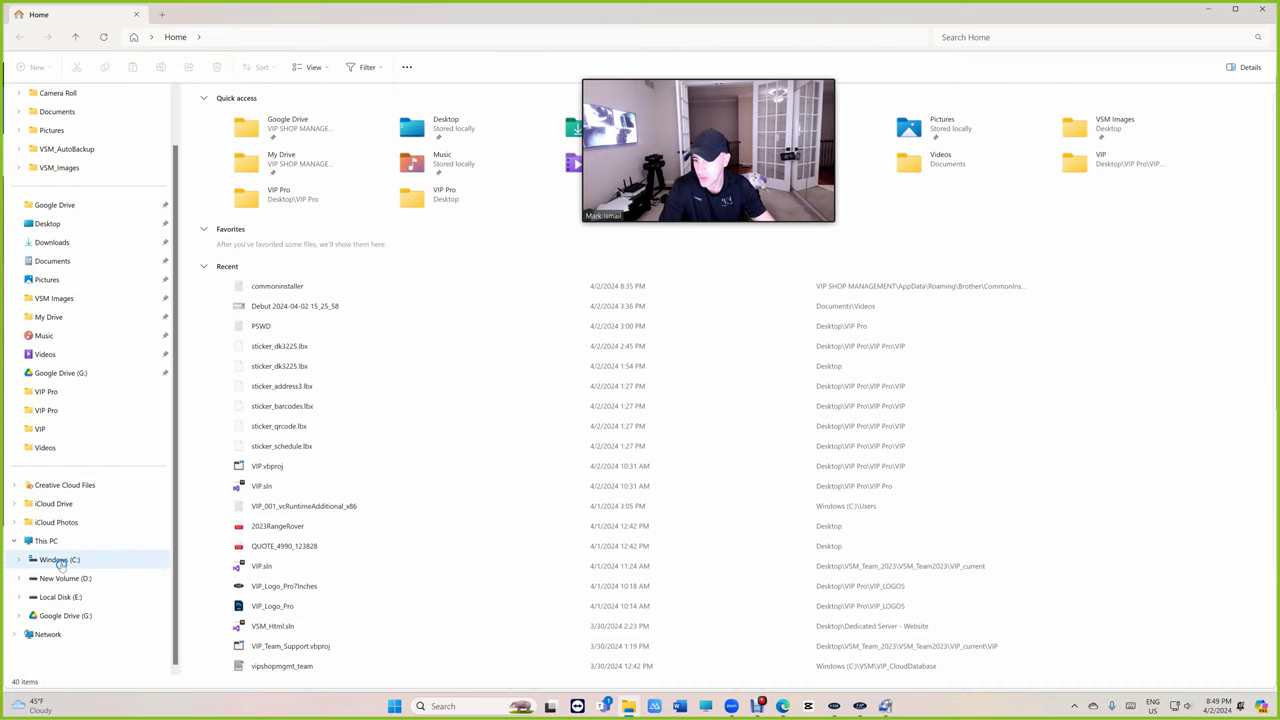
pyautogui.click(62, 559)
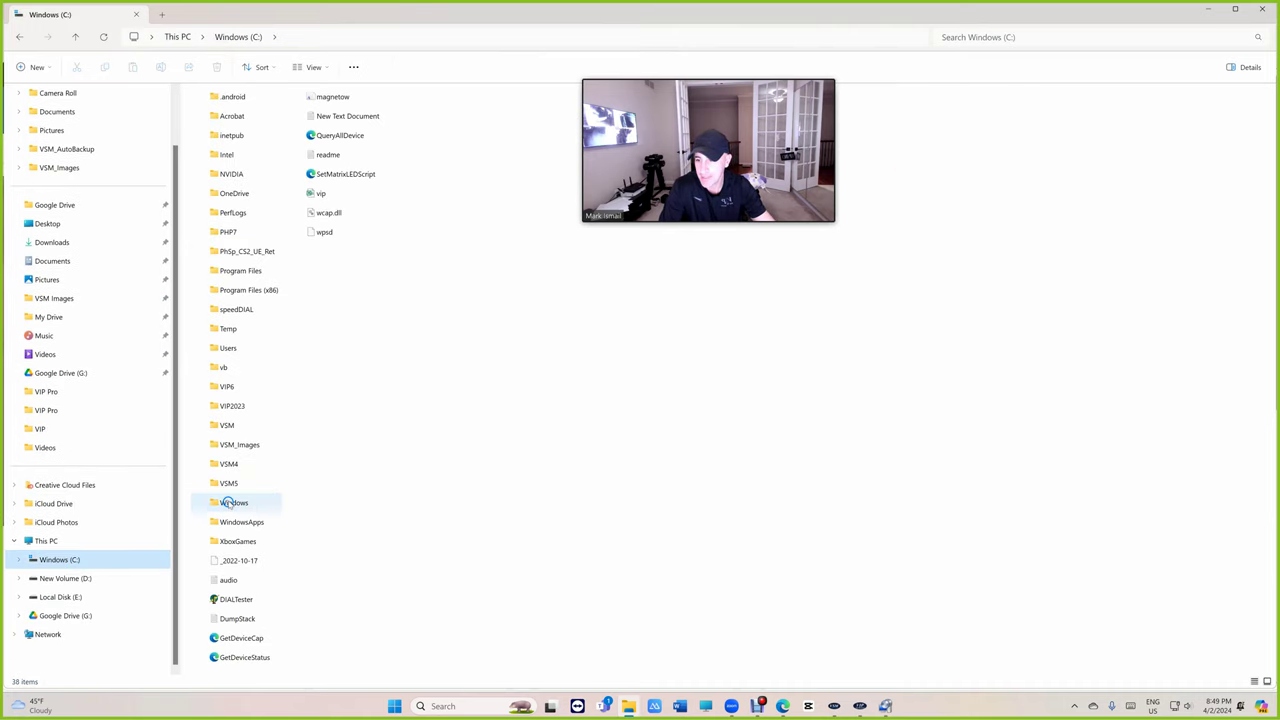
pyautogui.doubleClick(228, 347)
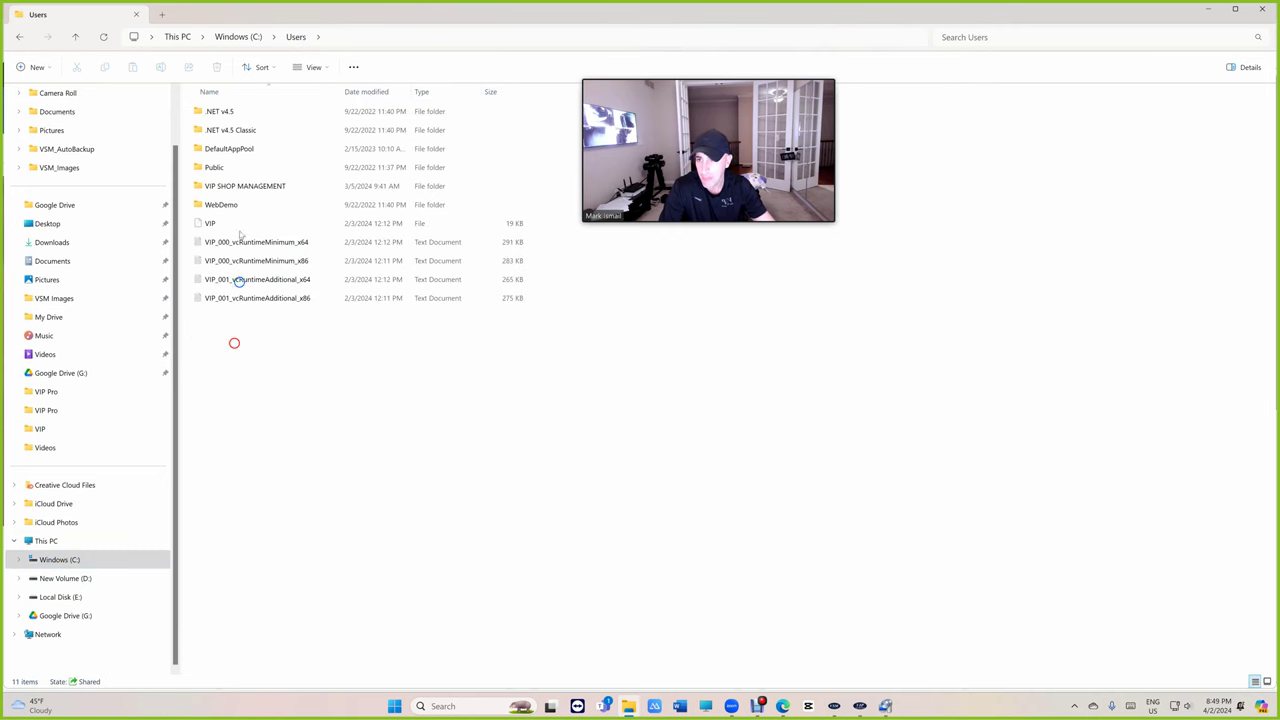
pyautogui.doubleClick(235, 187)
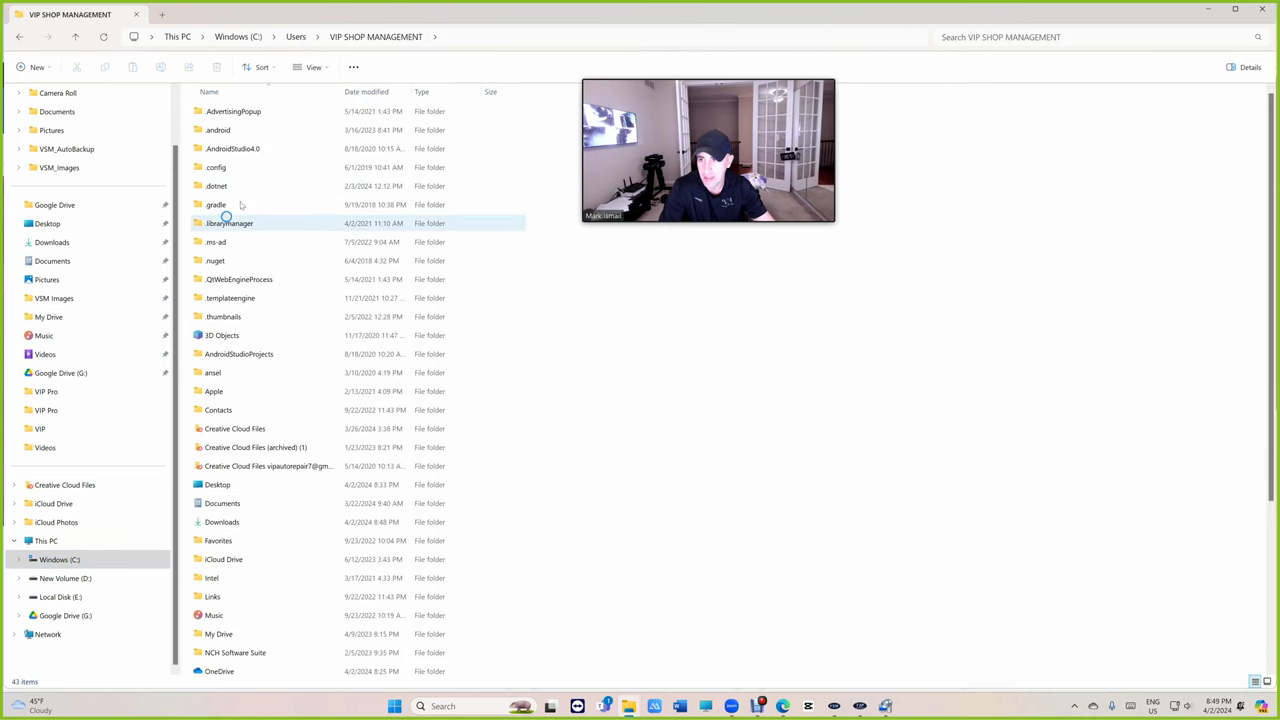
# Go to the profile's \appdata folder, then open Roaming and the Brother folder.
pyautogui.click(498, 37)
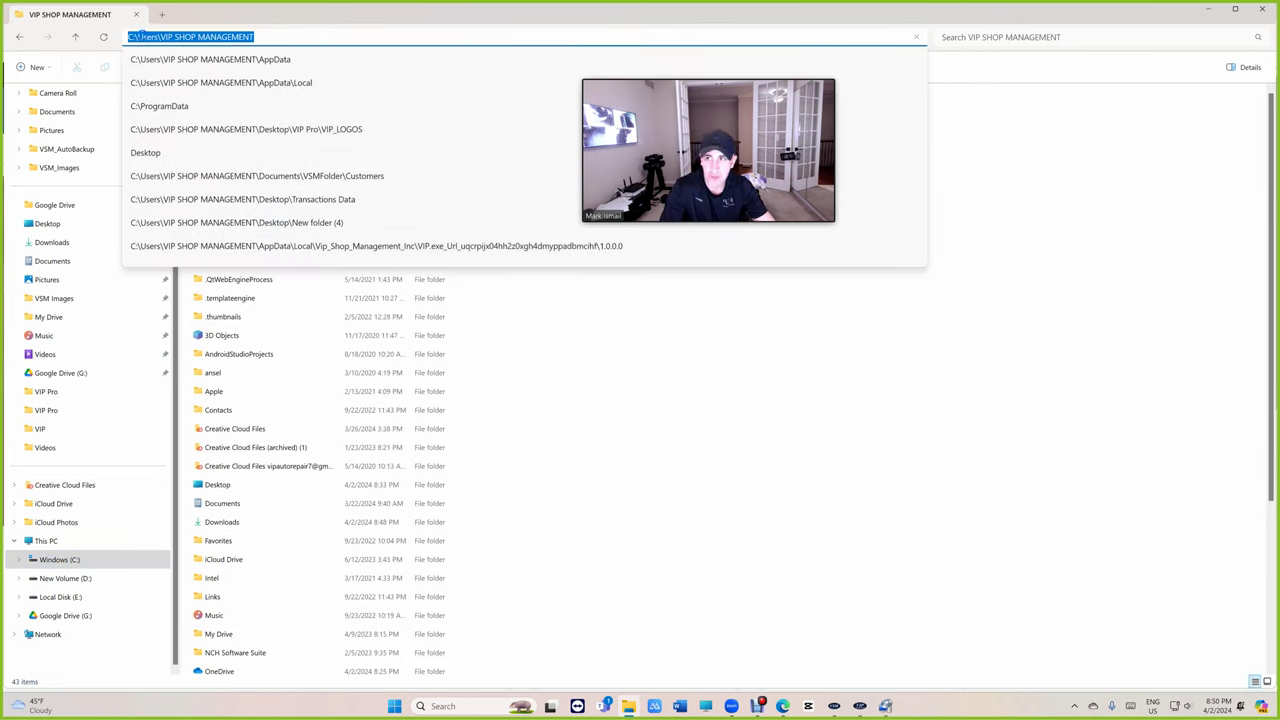
pyautogui.click(264, 36)
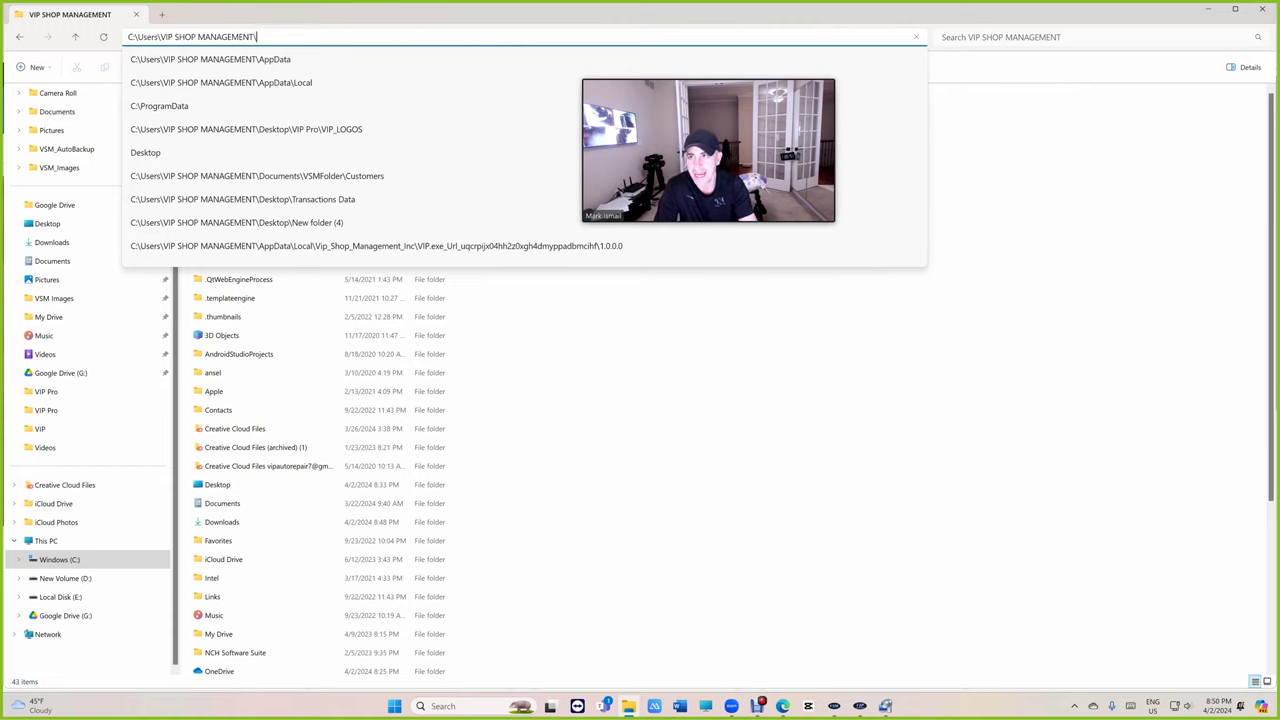
pyautogui.write('\\appdata')
pyautogui.press('Return')
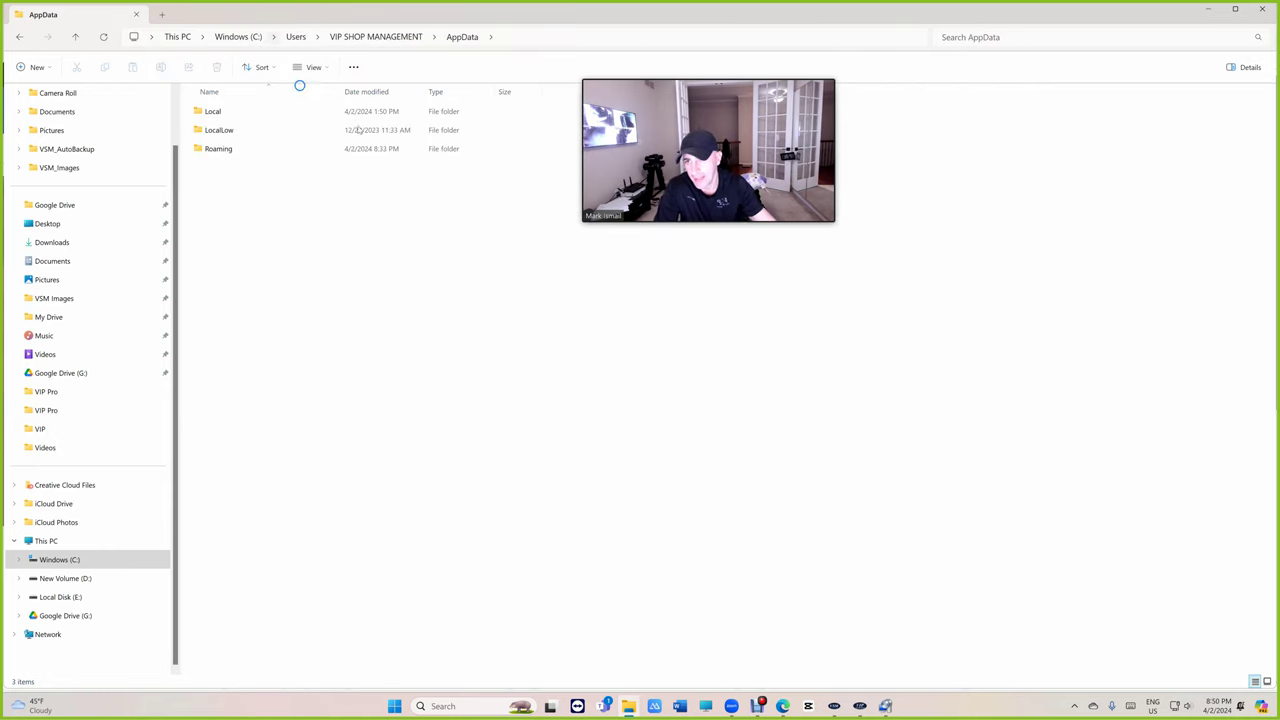
pyautogui.click(267, 152)
pyautogui.doubleClick(267, 152)
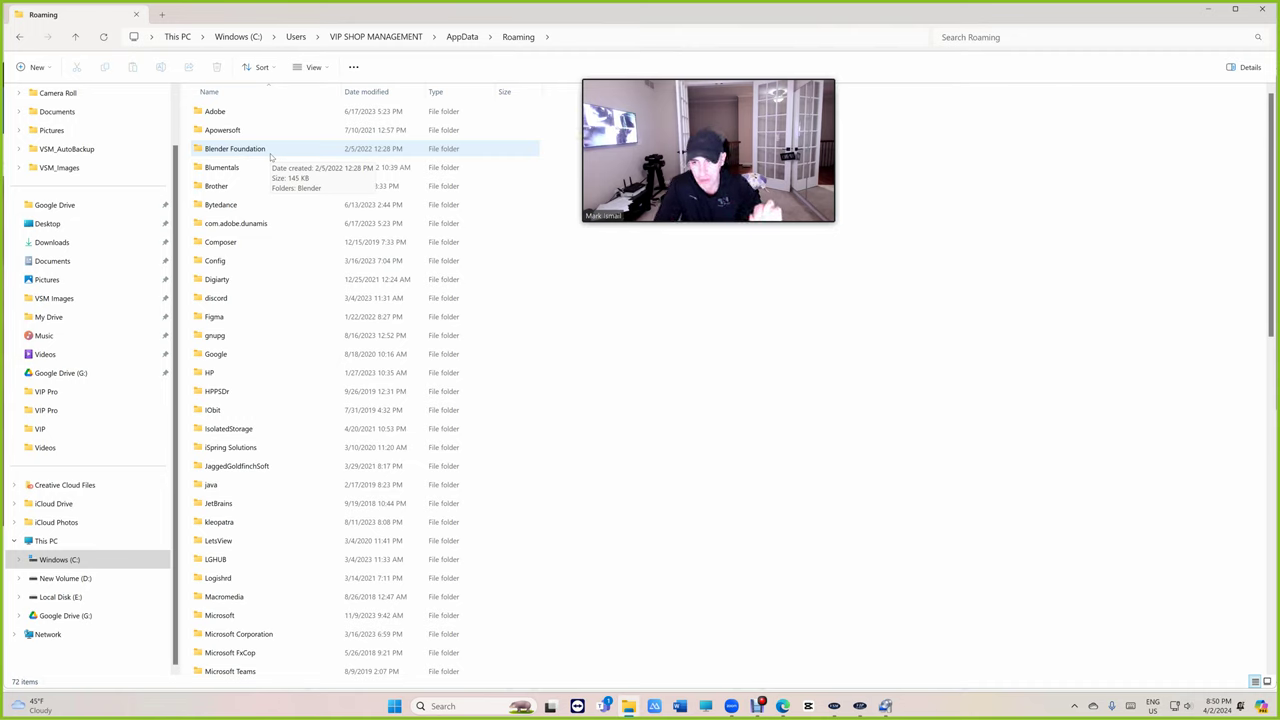
pyautogui.doubleClick(217, 187)
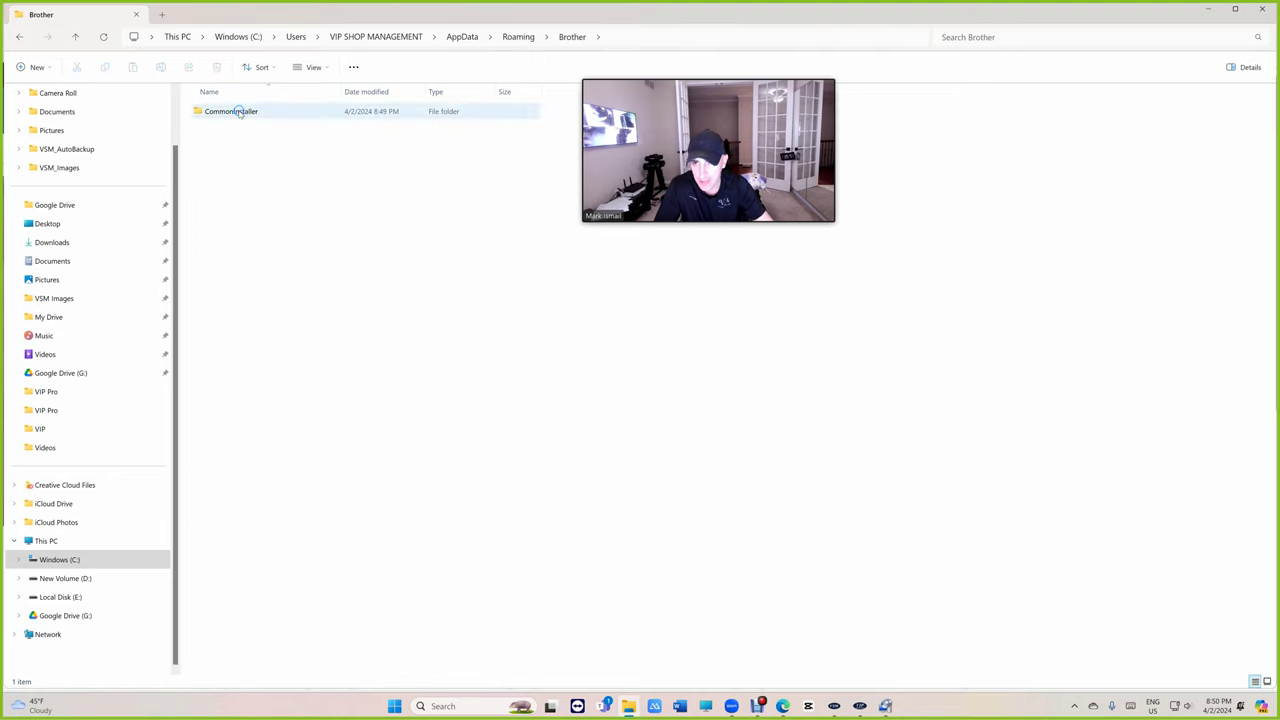
# Install P-touch Address Book 1.4 from CommonInstaller, then launch the bsq16aw190cus driver package.
pyautogui.doubleClick(240, 114)
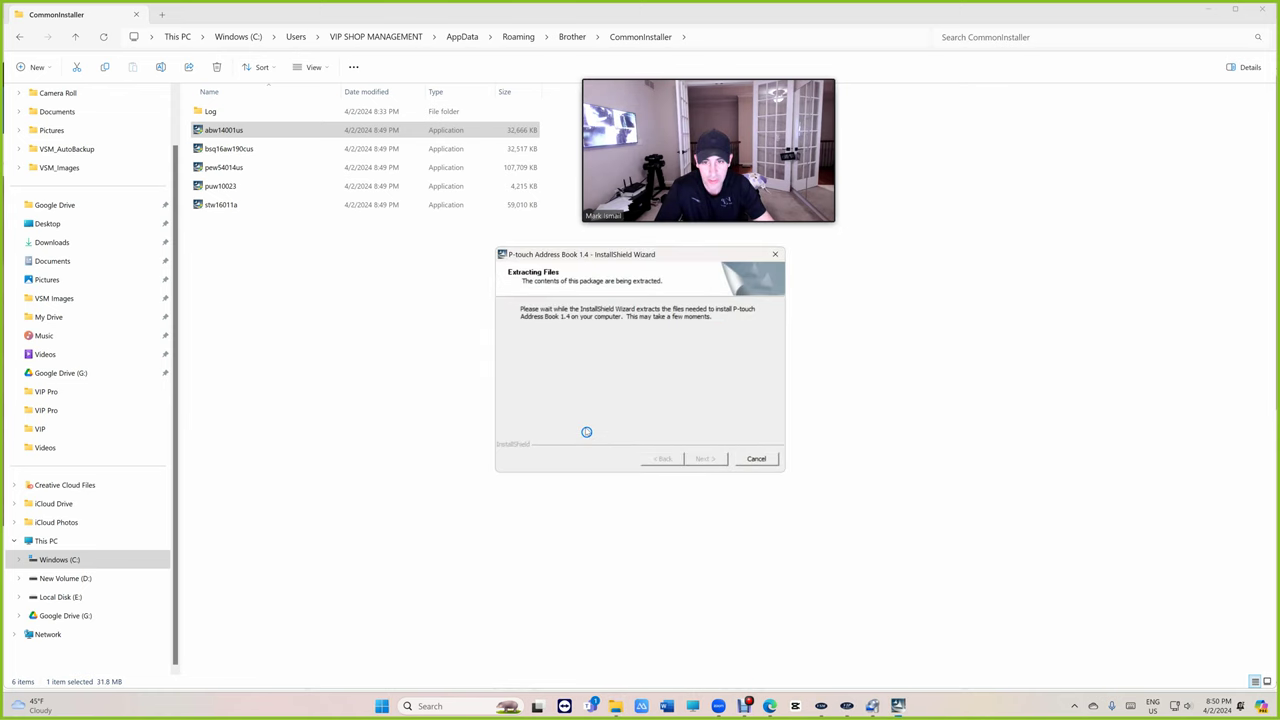
pyautogui.click(652, 442)
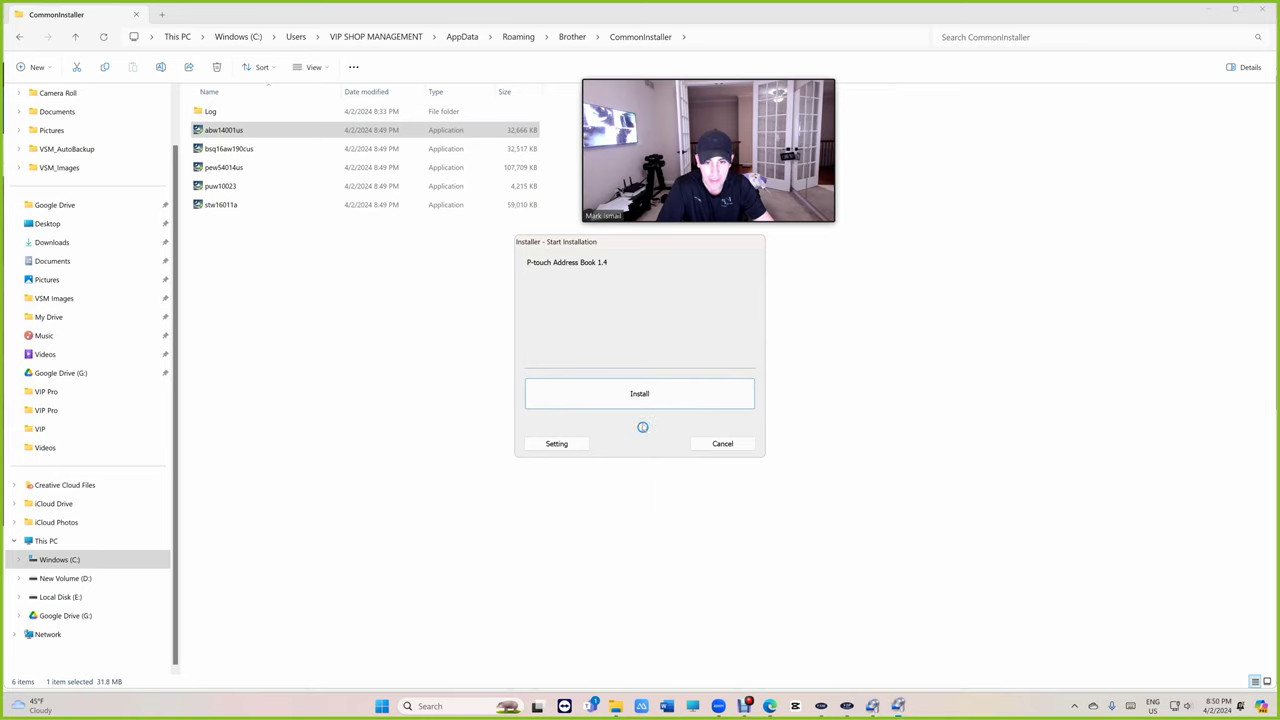
pyautogui.click(640, 392)
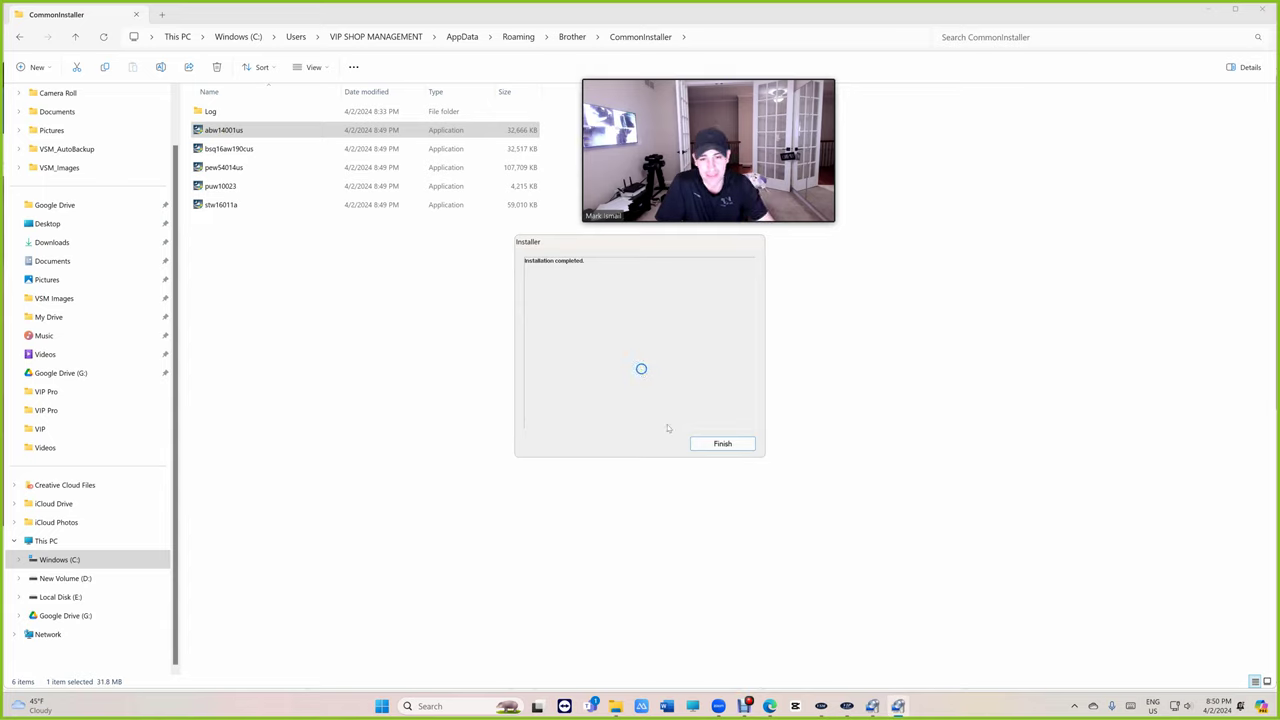
pyautogui.click(722, 443)
pyautogui.doubleClick(230, 148)
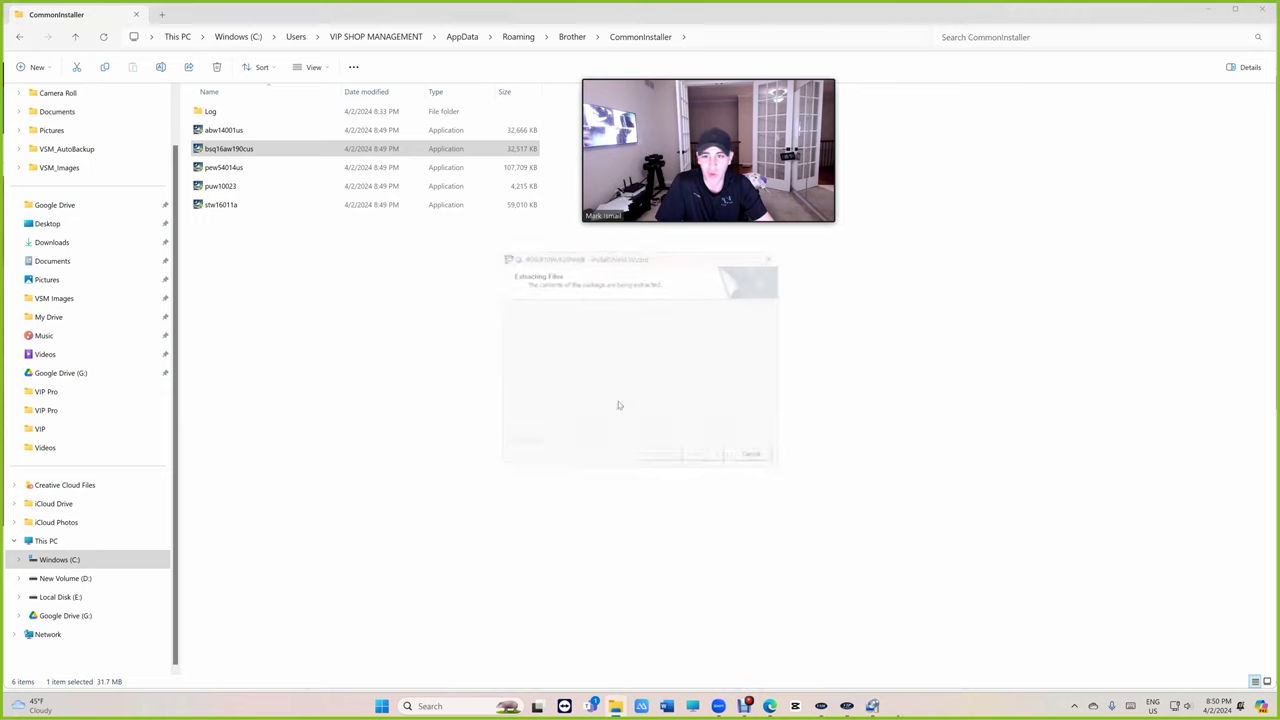
# Install the QL-810W printer driver for a local USB connection.
pyautogui.click(678, 457)
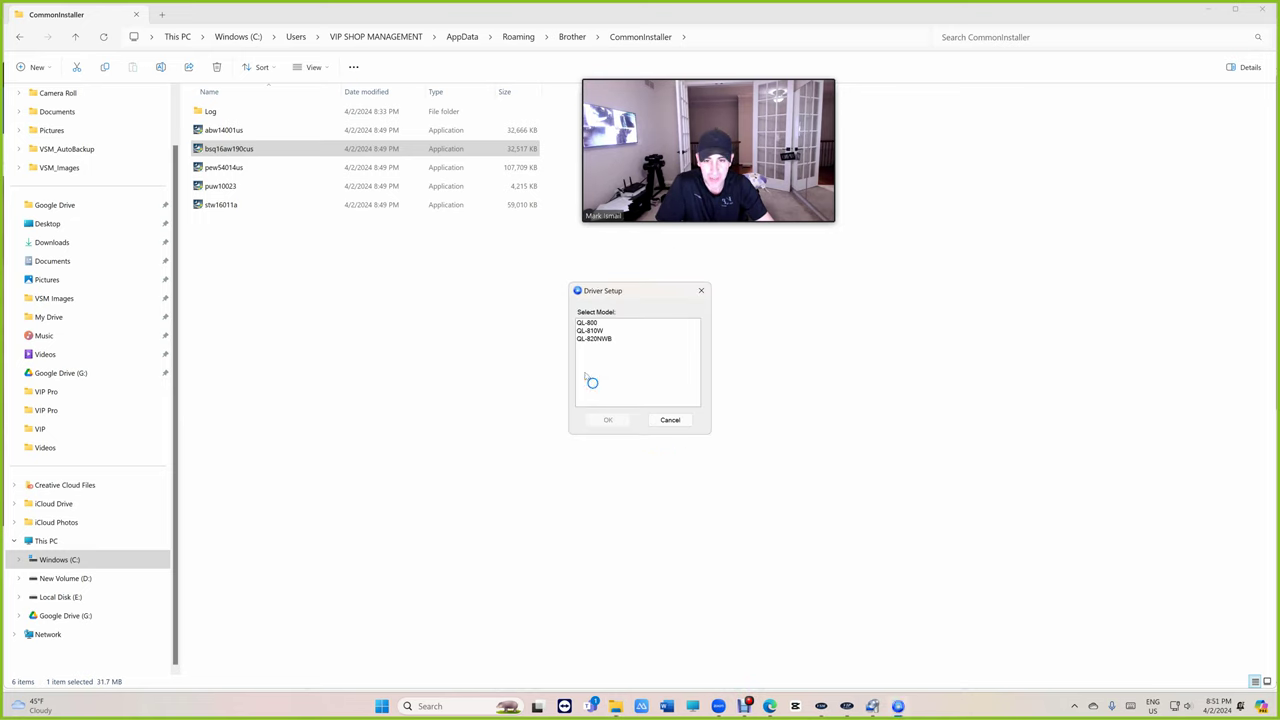
pyautogui.click(589, 330)
pyautogui.click(617, 419)
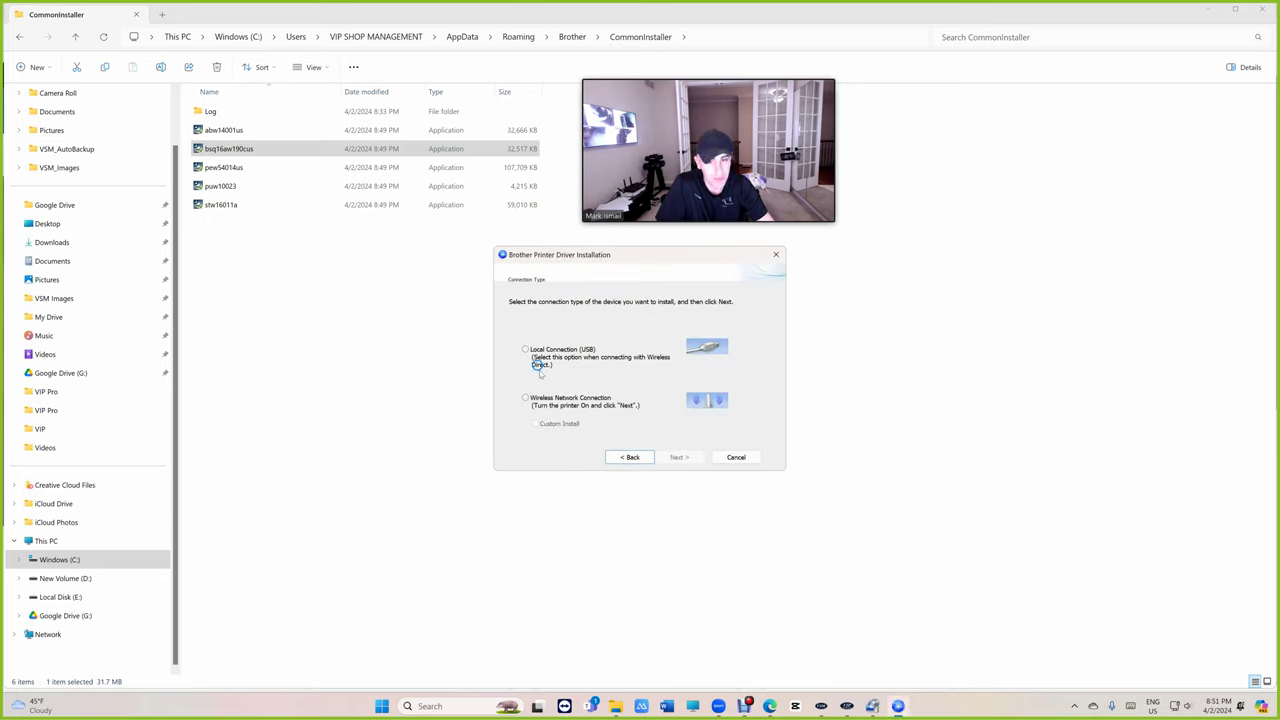
pyautogui.click(530, 349)
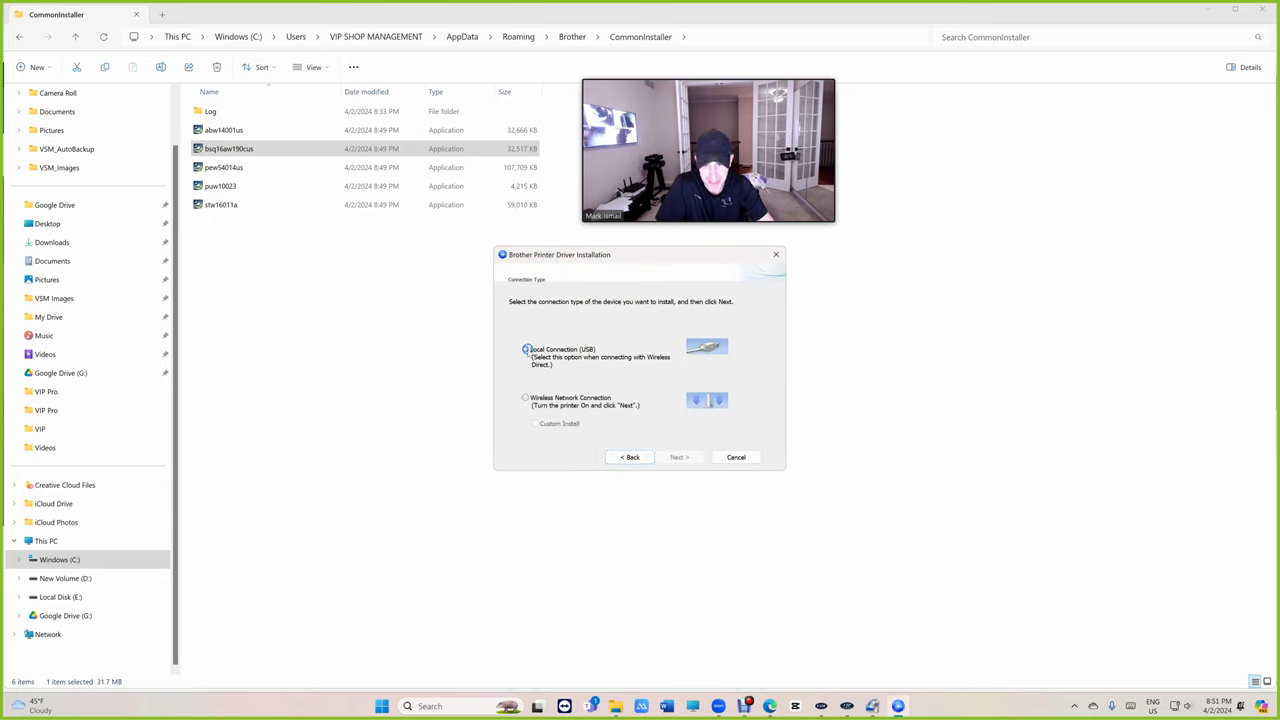
pyautogui.click(677, 458)
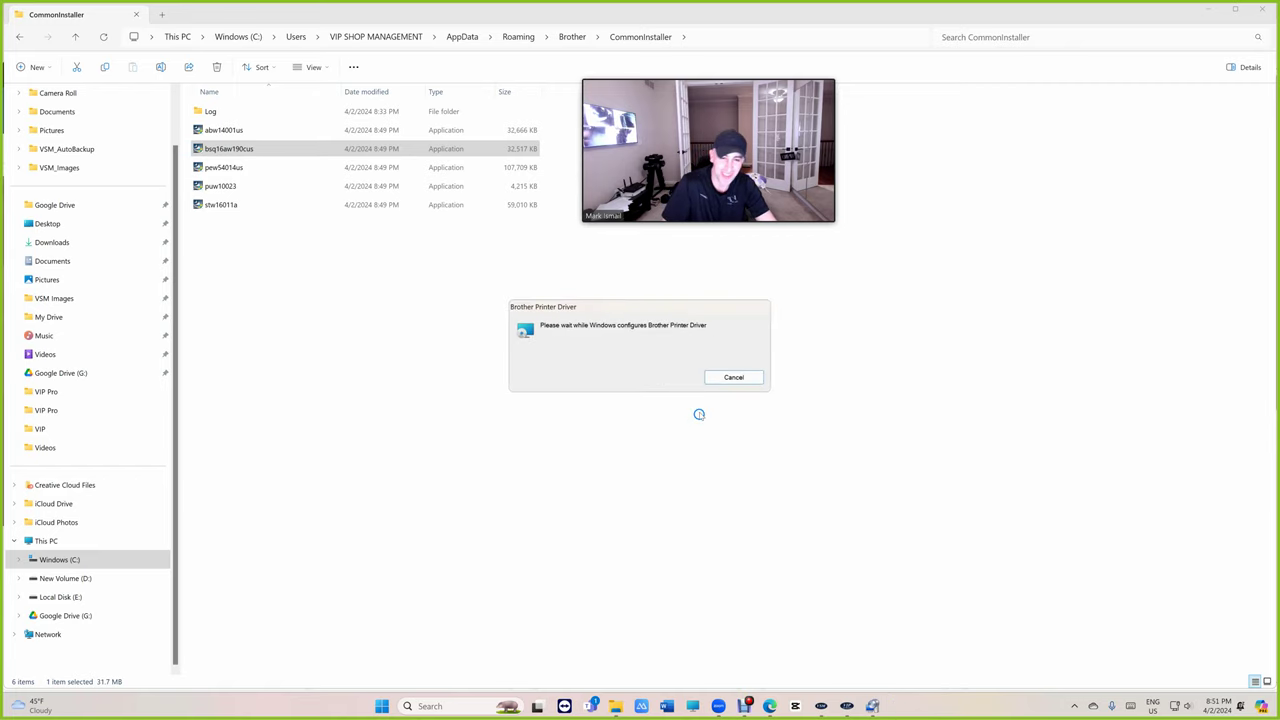
pyautogui.click(676, 372)
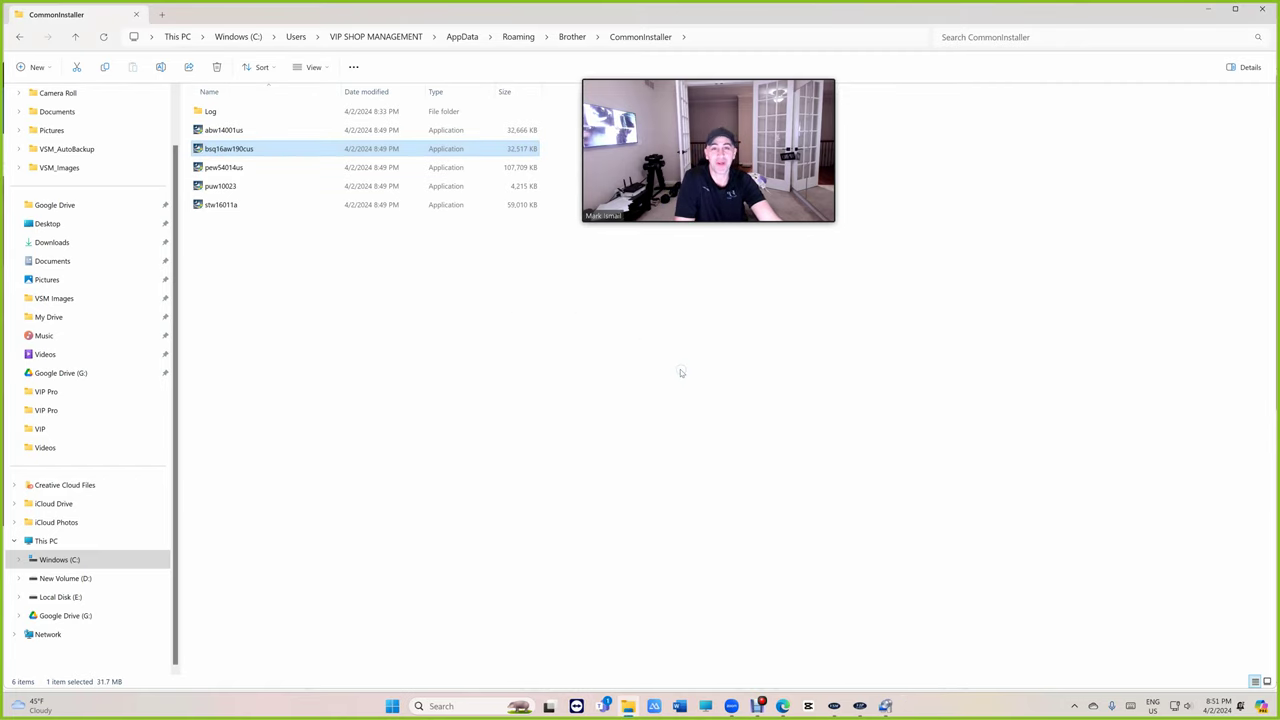
pyautogui.click(254, 167)
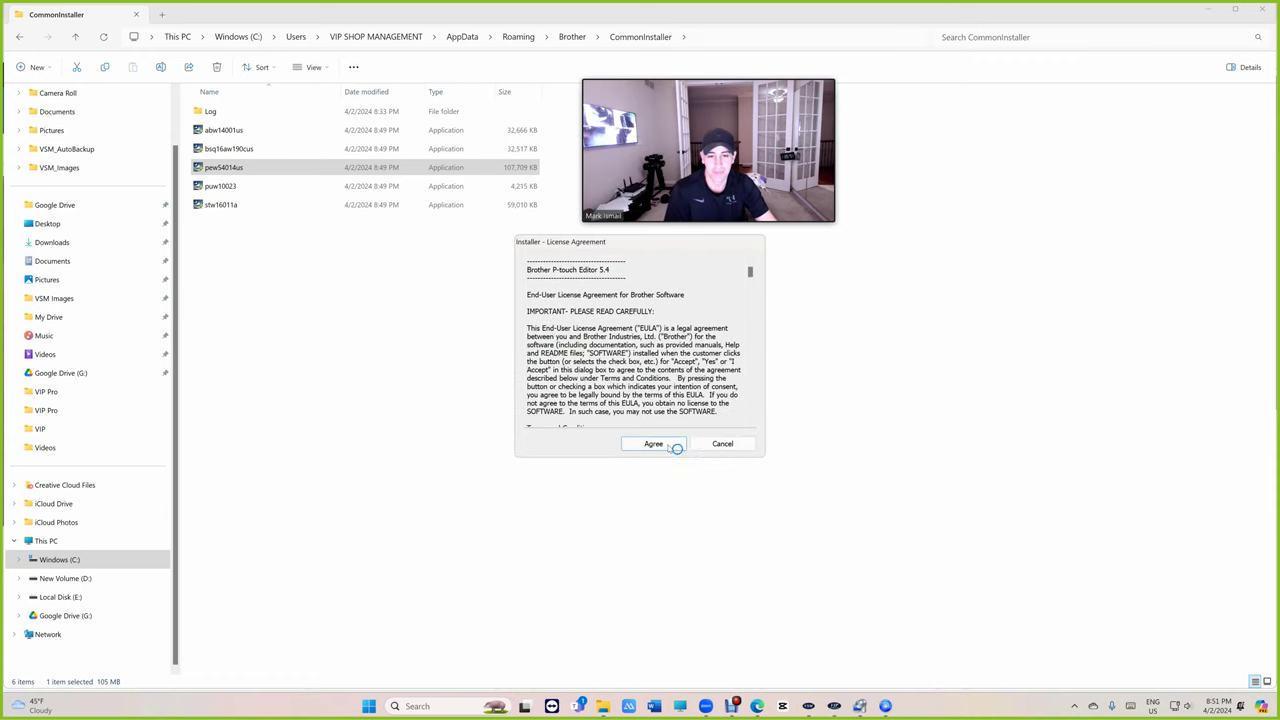
# Install P-touch Editor 5.4 from the pew54014us installer.
pyautogui.click(657, 443)
pyautogui.click(646, 398)
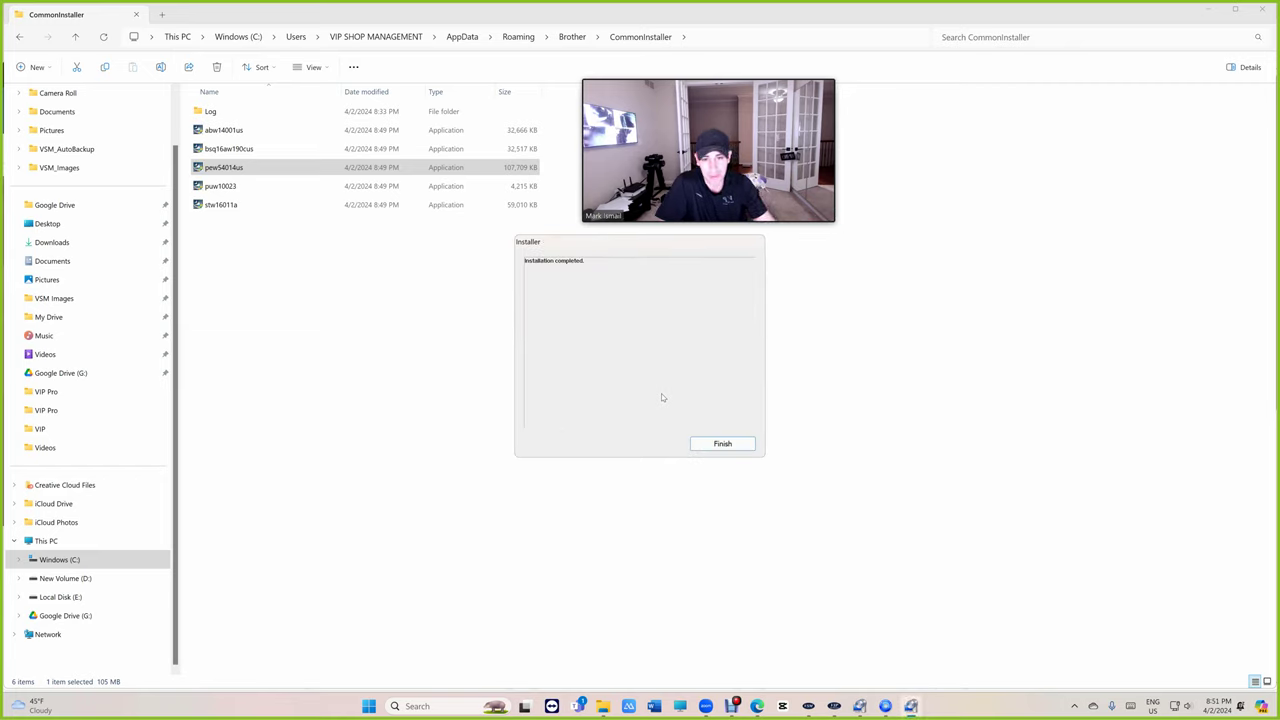
pyautogui.click(720, 445)
# Install P-touch Update Software (puw10023) and the stw16011a package.
pyautogui.doubleClick(222, 185)
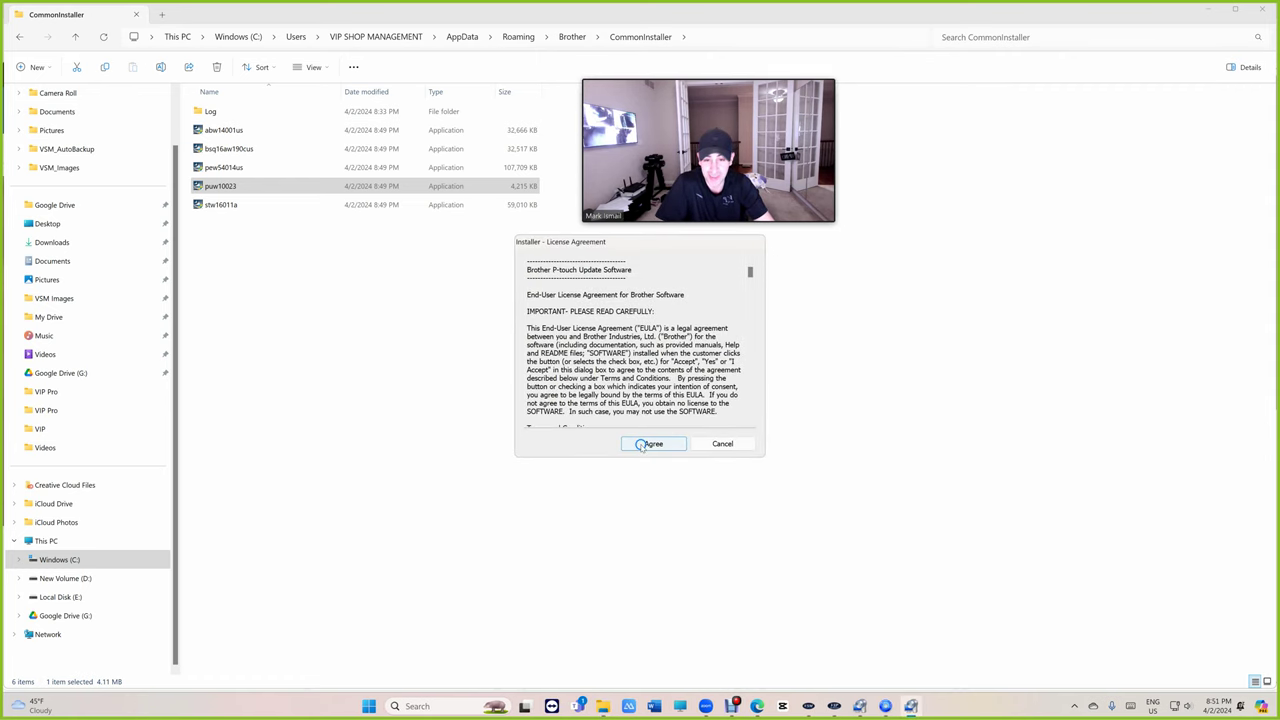
pyautogui.click(648, 444)
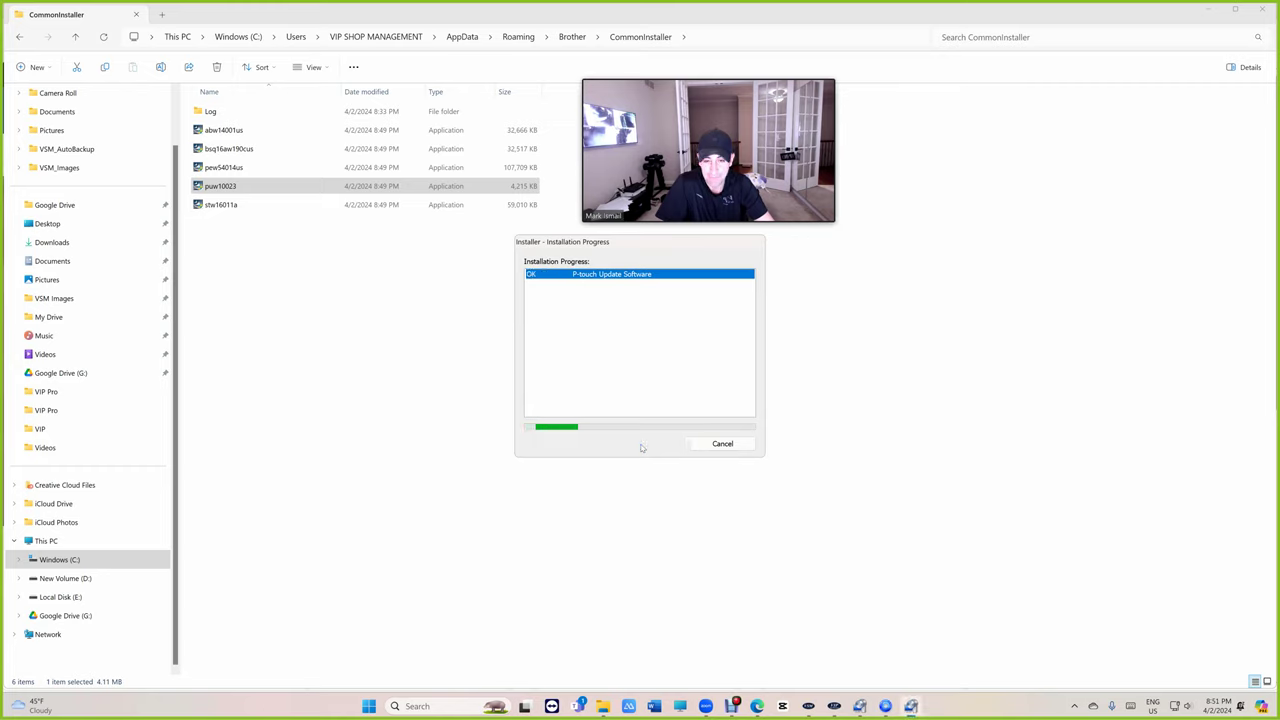
pyautogui.click(688, 441)
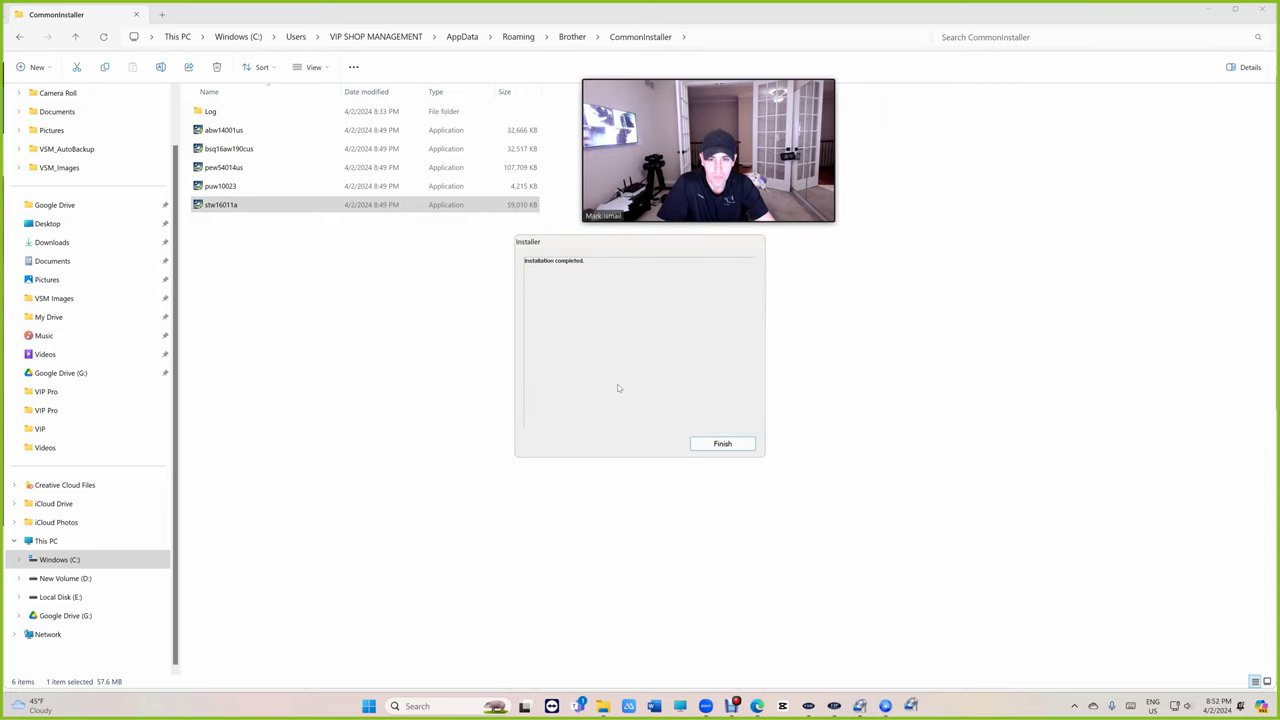
pyautogui.click(716, 443)
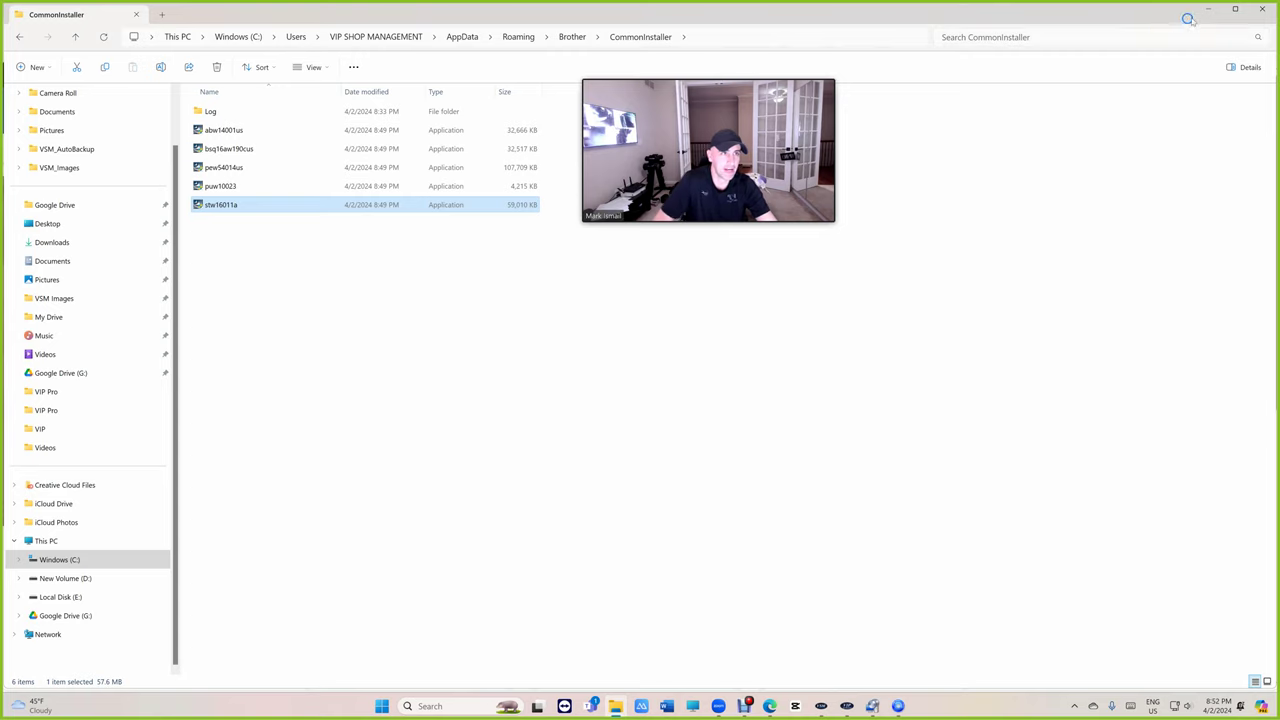
# Finish and close the Brother installer and minimize the browser to reach the desktop.
pyautogui.click(1259, 9)
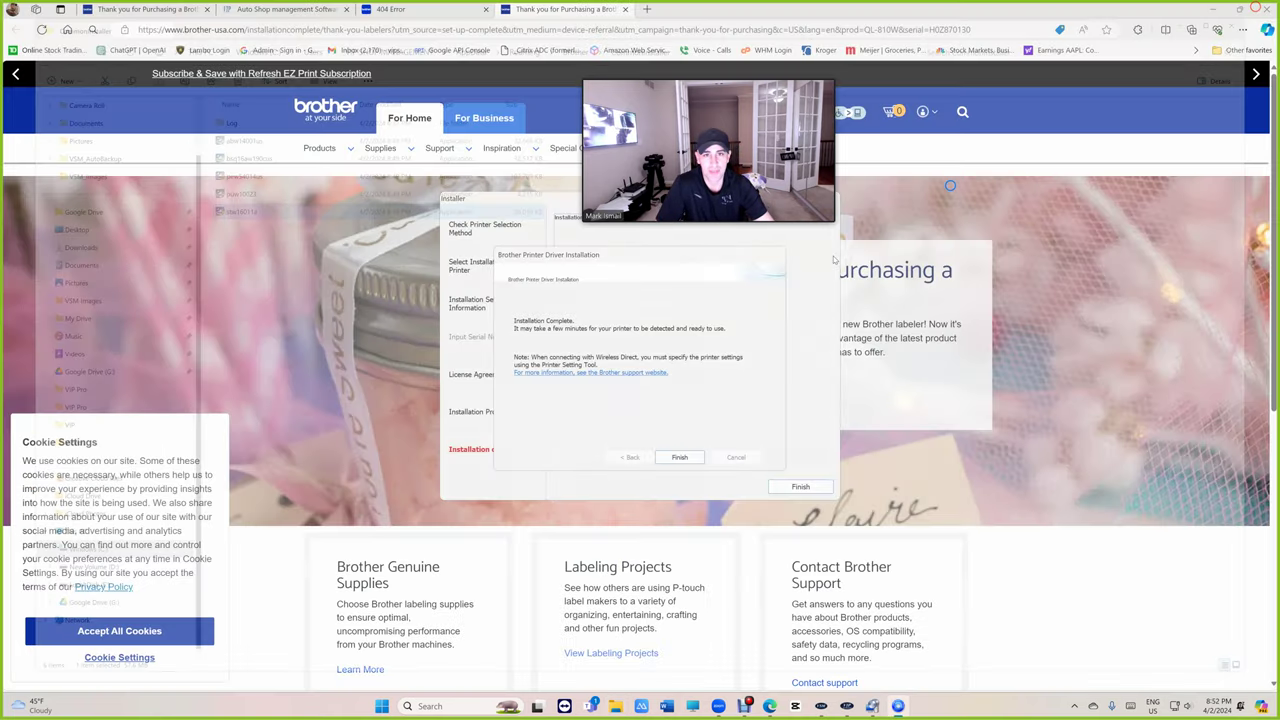
pyautogui.click(681, 458)
pyautogui.click(800, 486)
pyautogui.click(1211, 9)
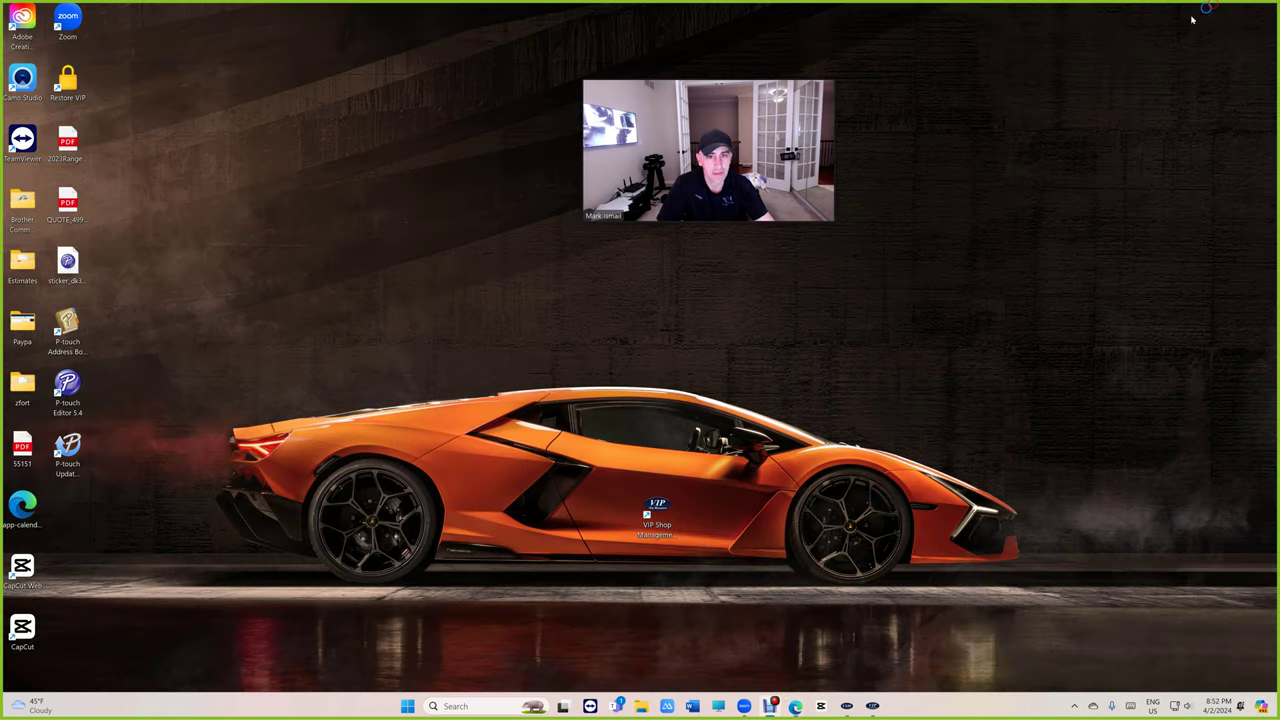
# Launch VIP Shop Management Pro and print an oil change sticker.
pyautogui.doubleClick(656, 512)
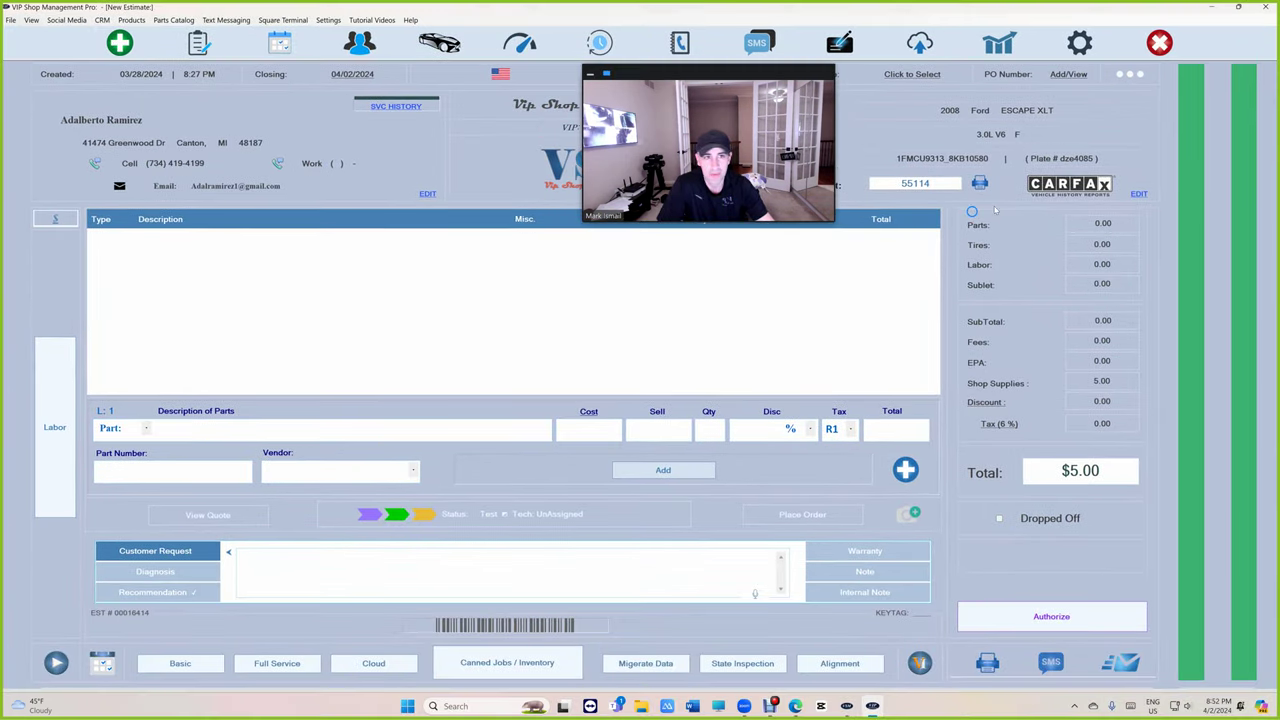
pyautogui.click(980, 183)
pyautogui.click(560, 455)
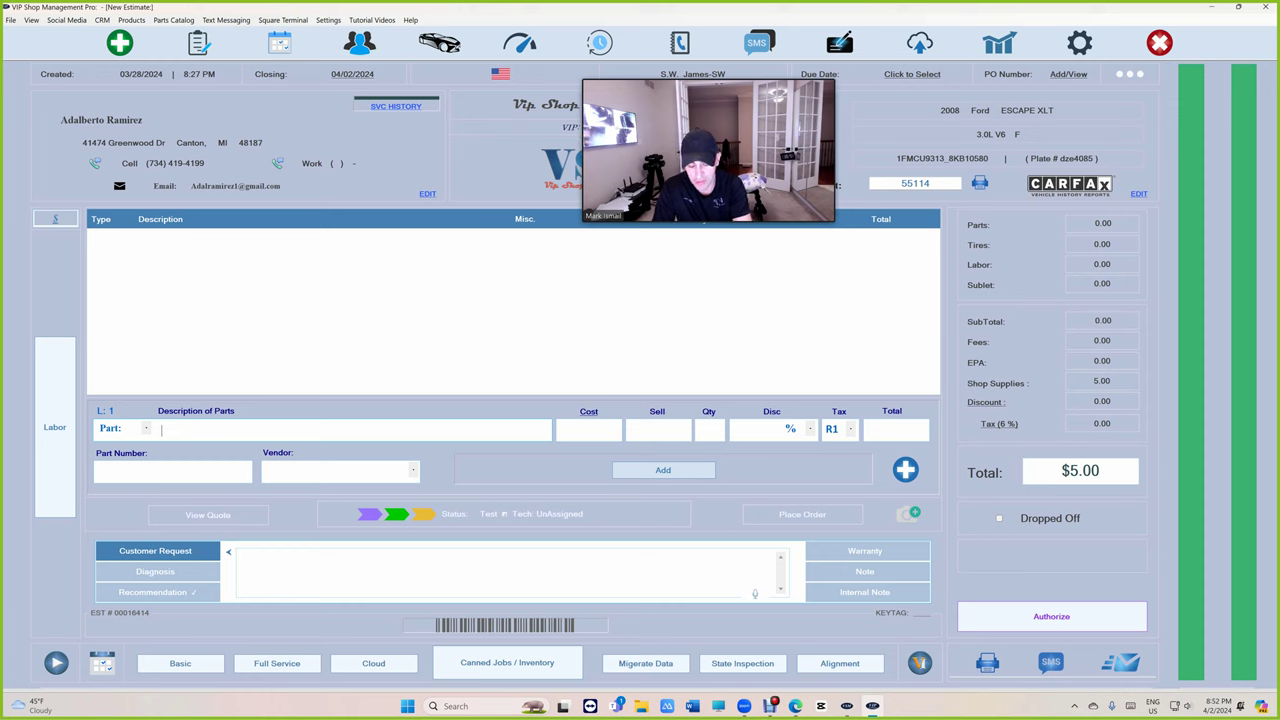
# Search Windows for the printer setting tool by typing 'toll settin'.
pyautogui.write('t')
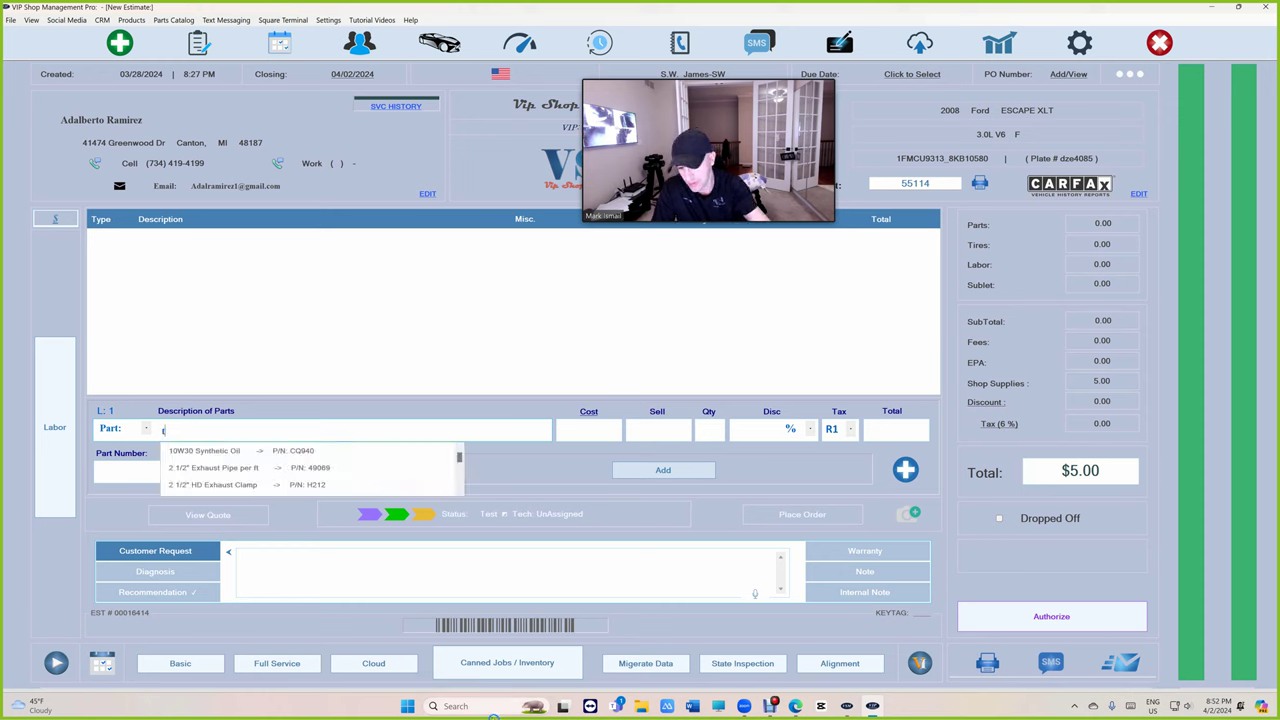
pyautogui.click(460, 706)
pyautogui.write('toll settin')
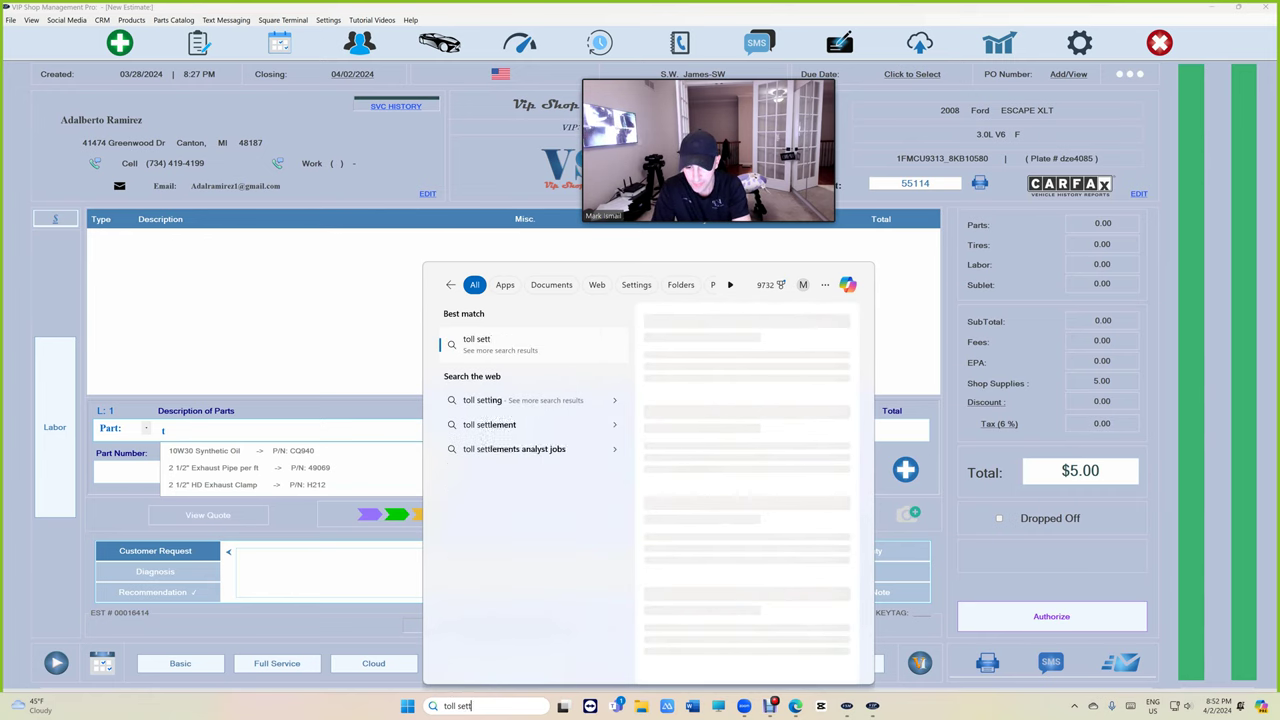
# Search Windows for 'too' and launch Printer Setting Tool from the Best match result.
pyautogui.press('BackSpace')
pyautogui.press('BackSpace')
pyautogui.press('BackSpace')
pyautogui.press('BackSpace')
pyautogui.press('BackSpace')
pyautogui.press('BackSpace')
pyautogui.press('BackSpace')
pyautogui.press('BackSpace')
pyautogui.press('BackSpace')
pyautogui.press('BackSpace')
pyautogui.press('BackSpace')
pyautogui.write('brother')
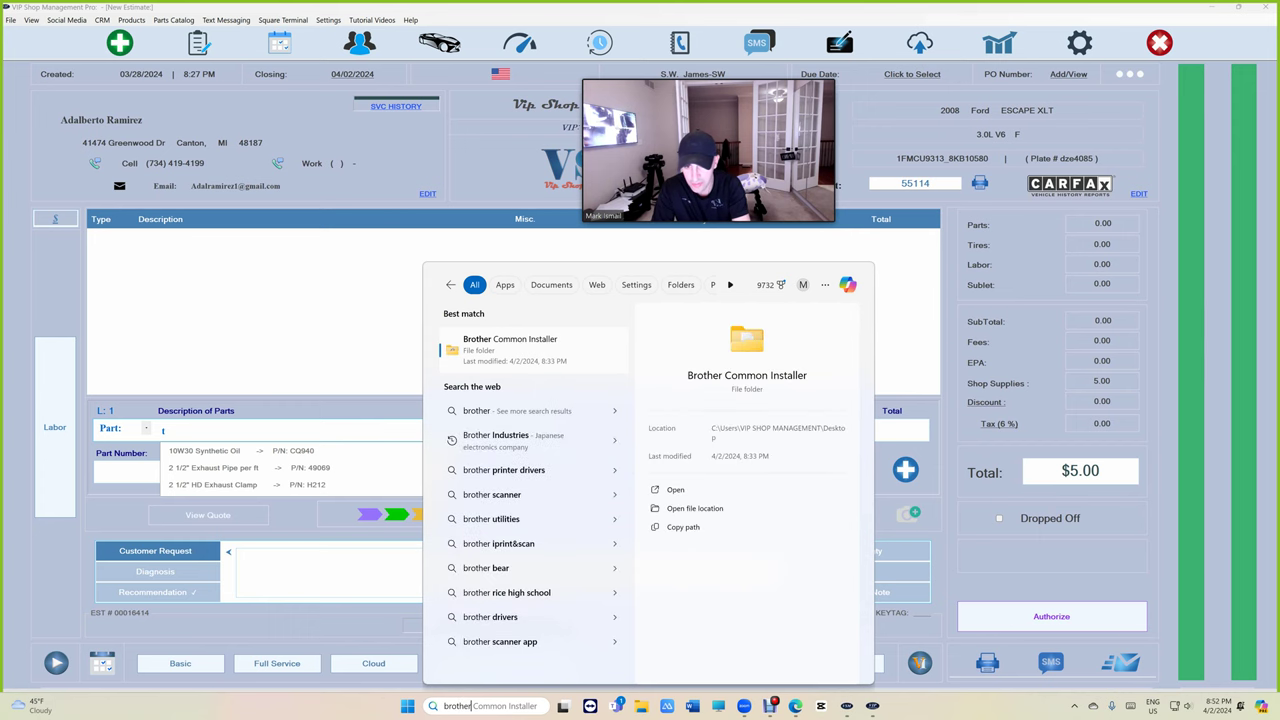
pyautogui.write(' tools')
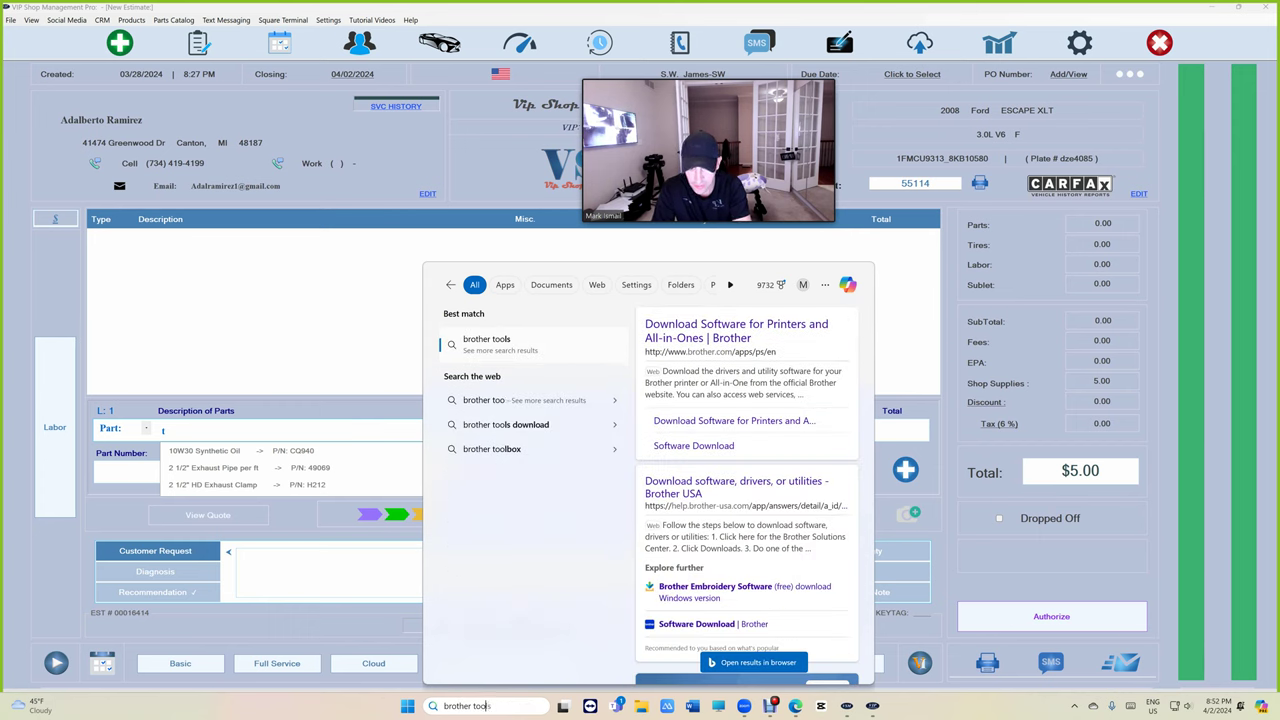
pyautogui.press('BackSpace')
pyautogui.press('BackSpace')
pyautogui.press('BackSpace')
pyautogui.press('BackSpace')
pyautogui.press('BackSpace')
pyautogui.press('BackSpace')
pyautogui.press('BackSpace')
pyautogui.press('BackSpace')
pyautogui.press('BackSpace')
pyautogui.press('BackSpace')
pyautogui.press('BackSpace')
pyautogui.press('BackSpace')
pyautogui.press('BackSpace')
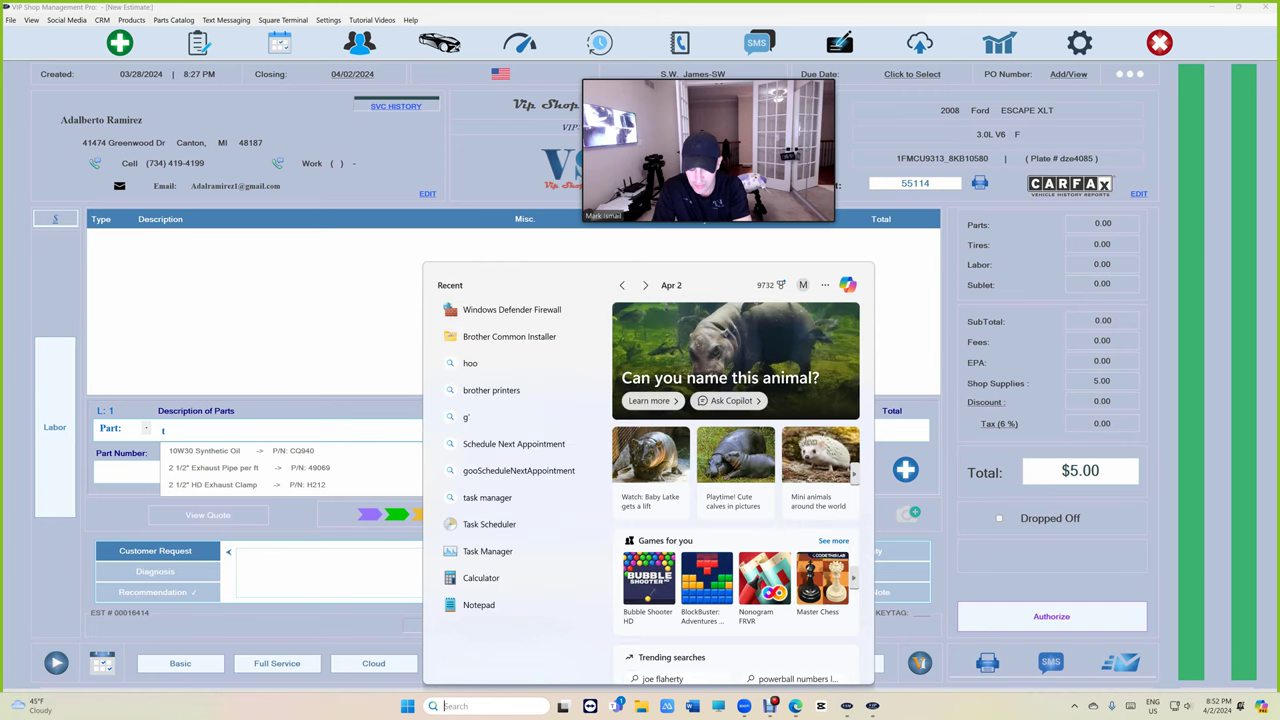
pyautogui.write('too')
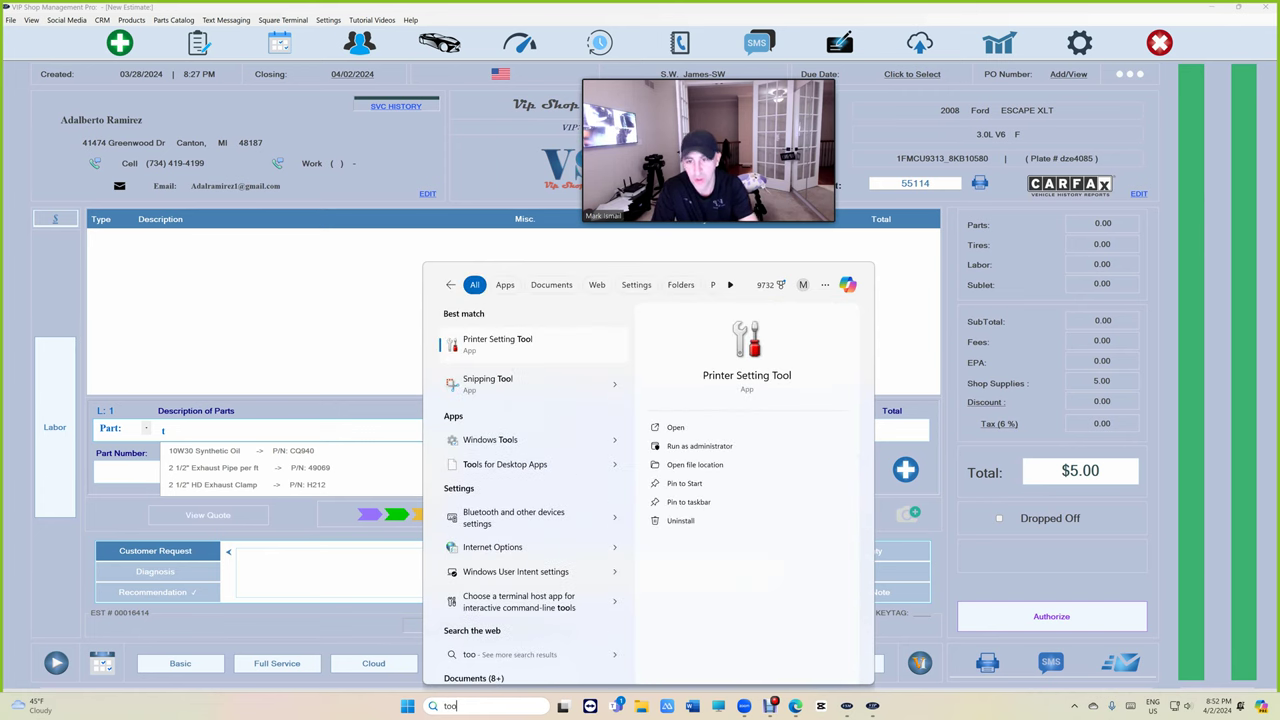
pyautogui.click(515, 344)
# Open the QL-810W's Device Settings, leaving Auto Power On set to On.
pyautogui.moveTo(515, 186); pyautogui.dragTo(462, 297)
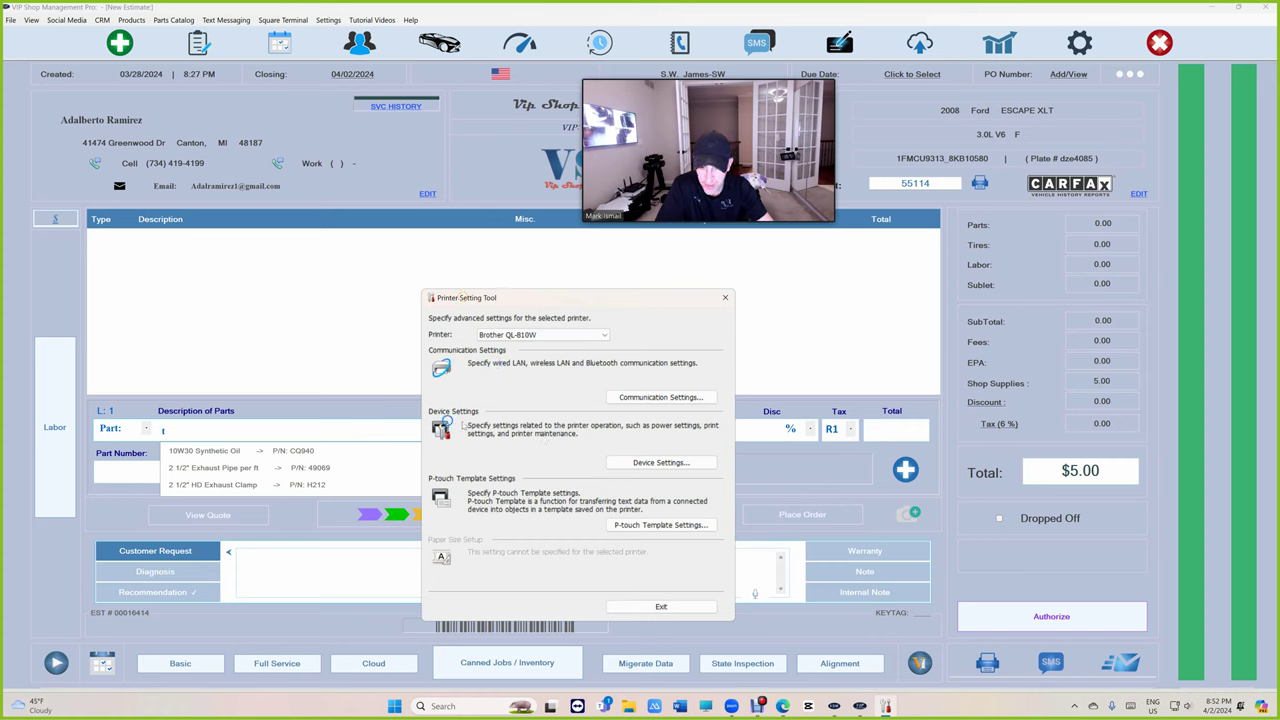
pyautogui.click(641, 464)
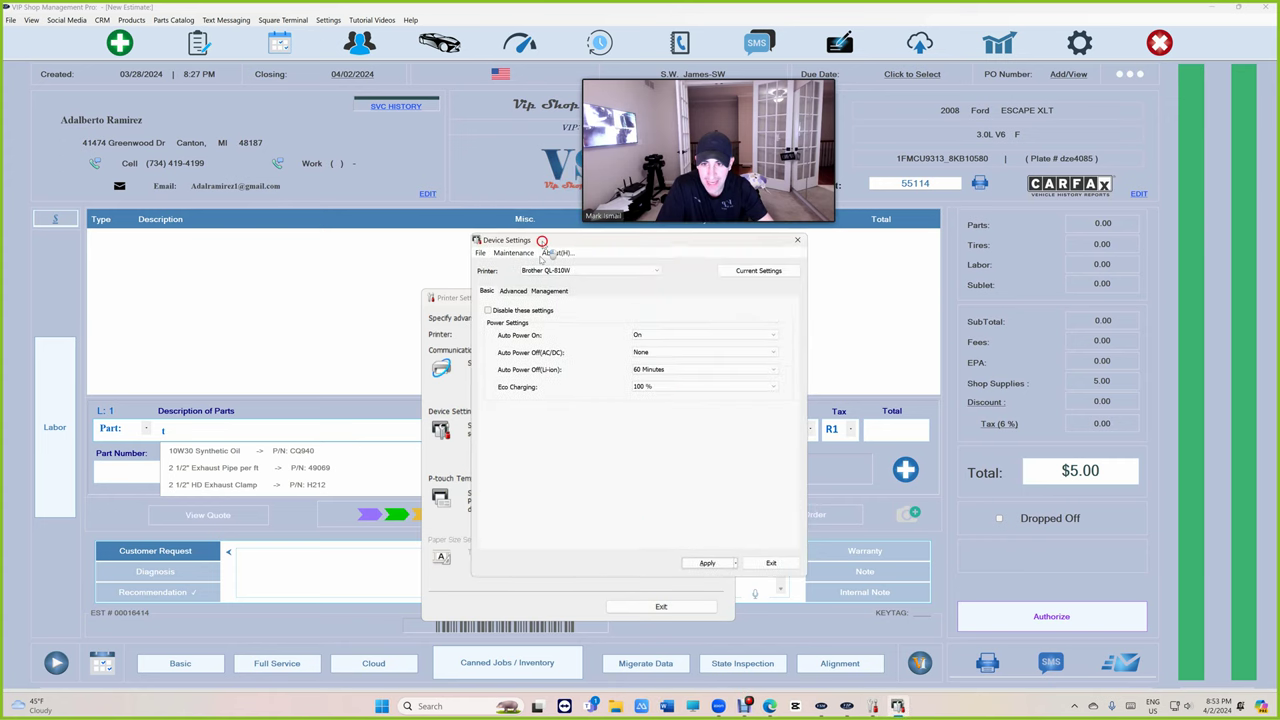
pyautogui.moveTo(542, 241); pyautogui.dragTo(535, 279)
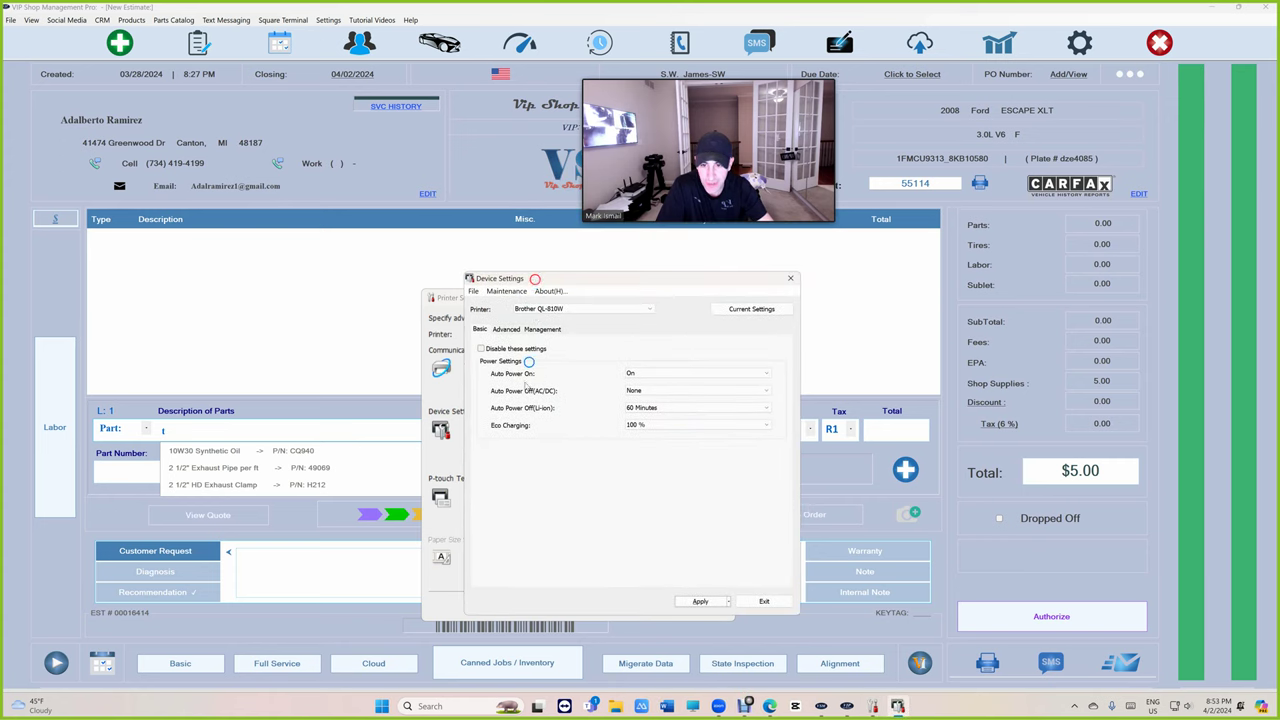
pyautogui.click(630, 373)
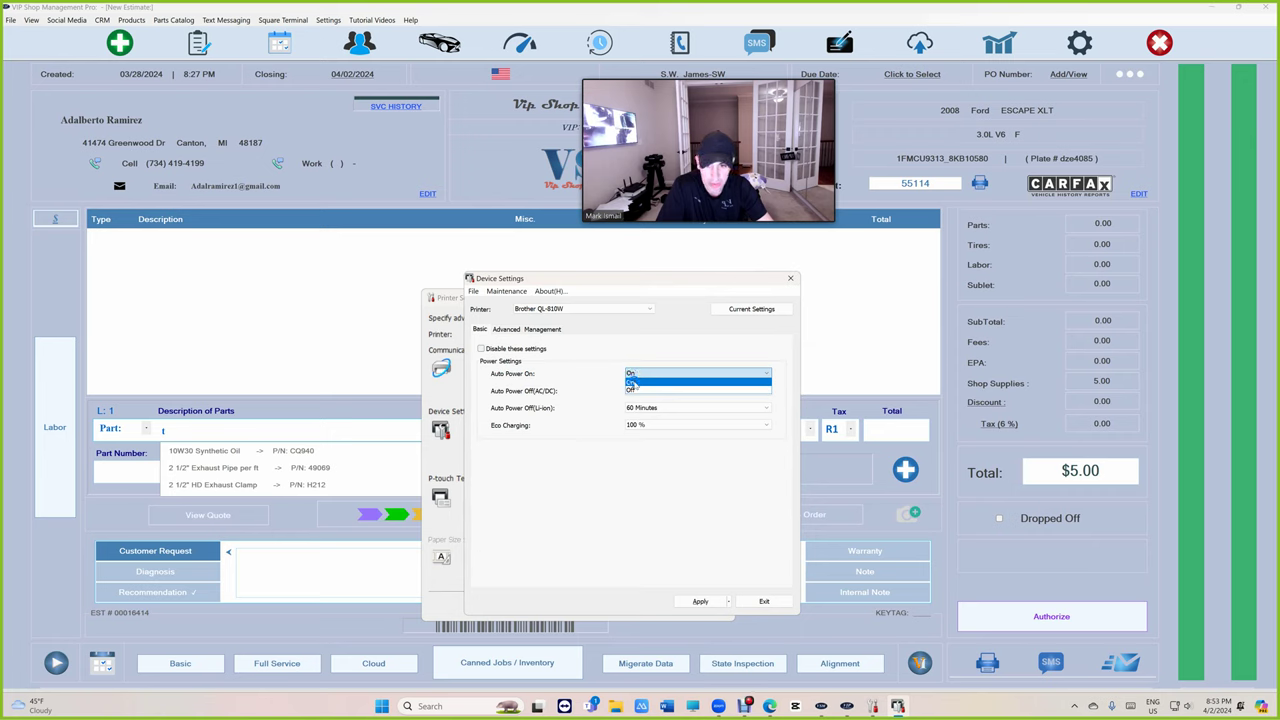
pyautogui.click(631, 384)
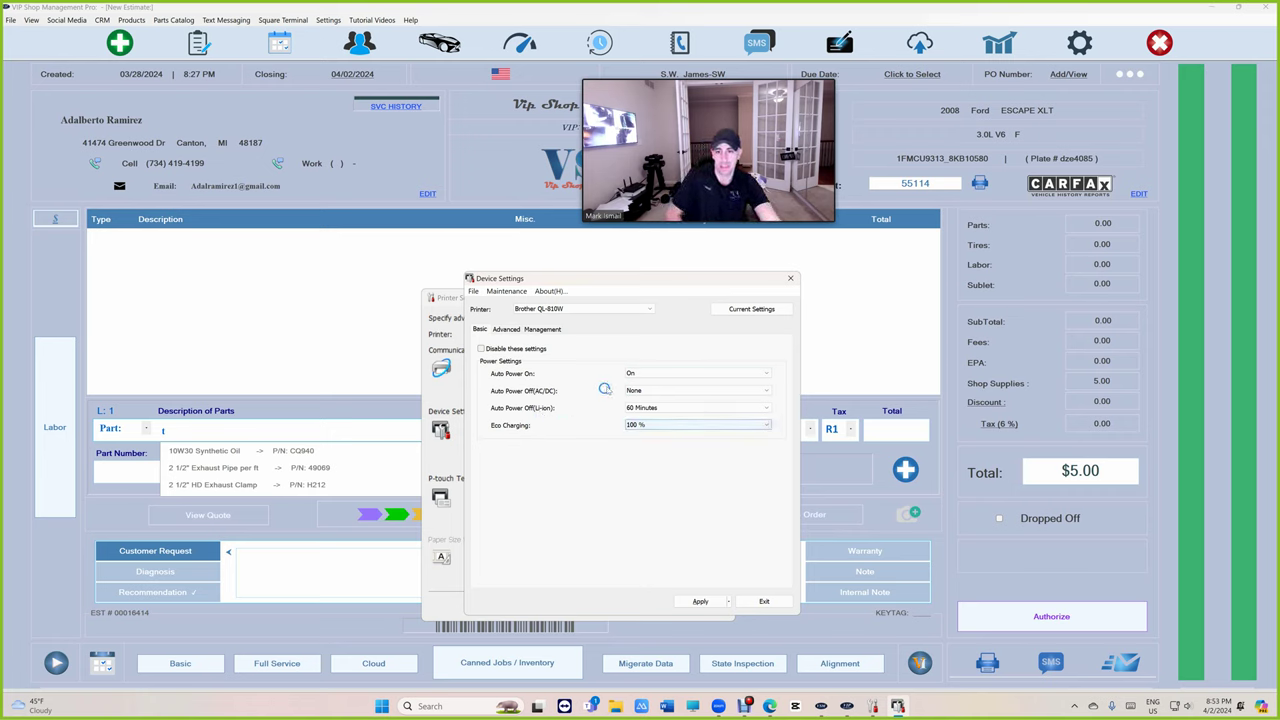
pyautogui.click(640, 374)
pyautogui.click(641, 375)
# Change Auto Power Off (Li-ion) from 60 Minutes to None and apply it to the printer.
pyautogui.click(642, 390)
pyautogui.click(645, 406)
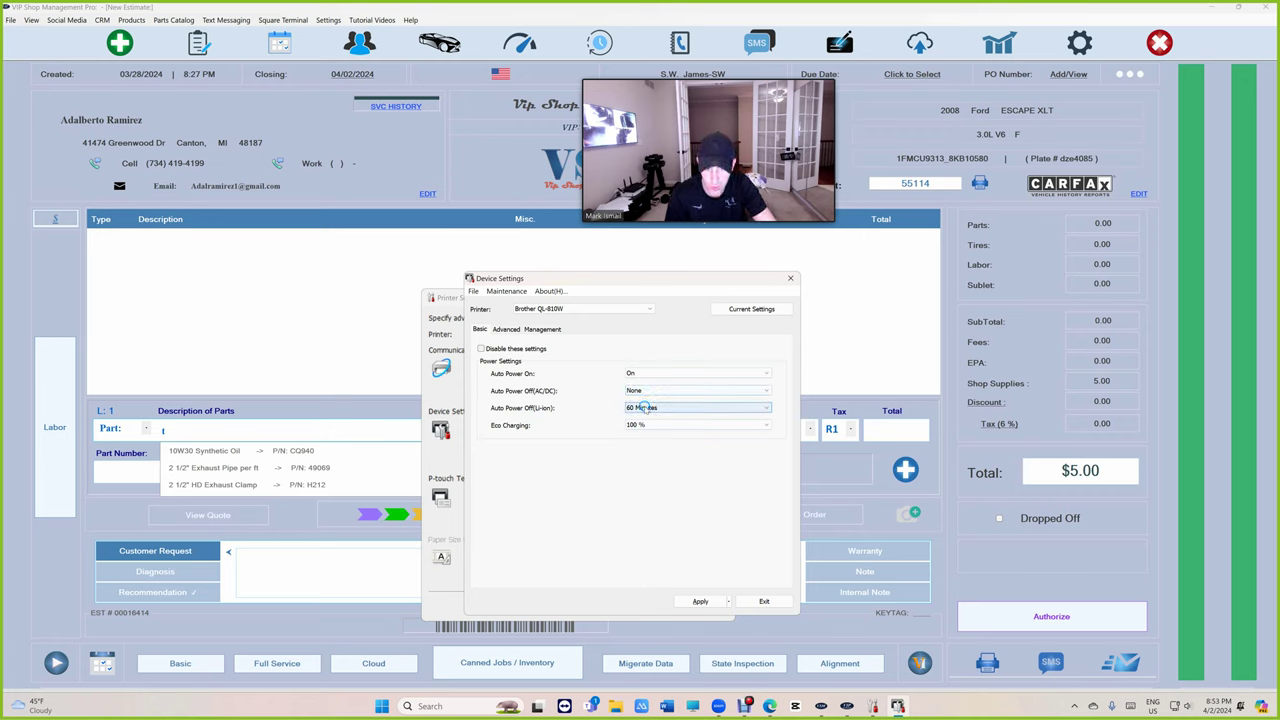
pyautogui.click(646, 408)
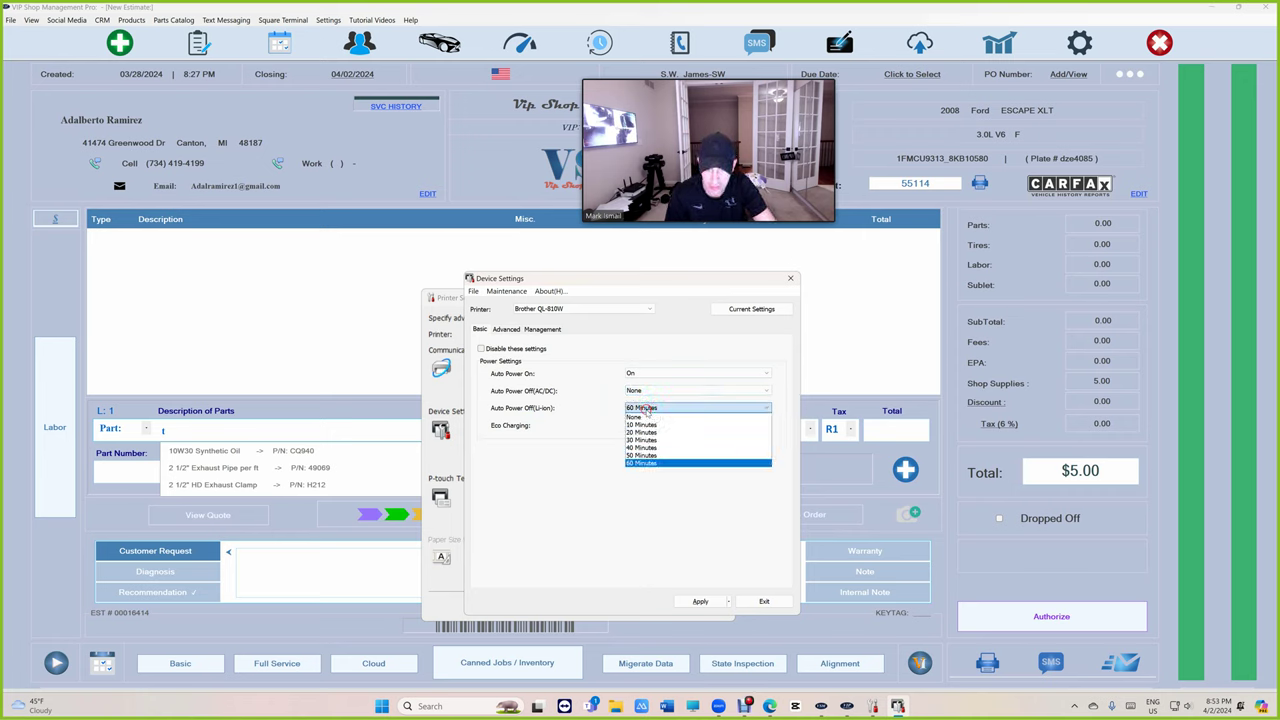
pyautogui.click(646, 416)
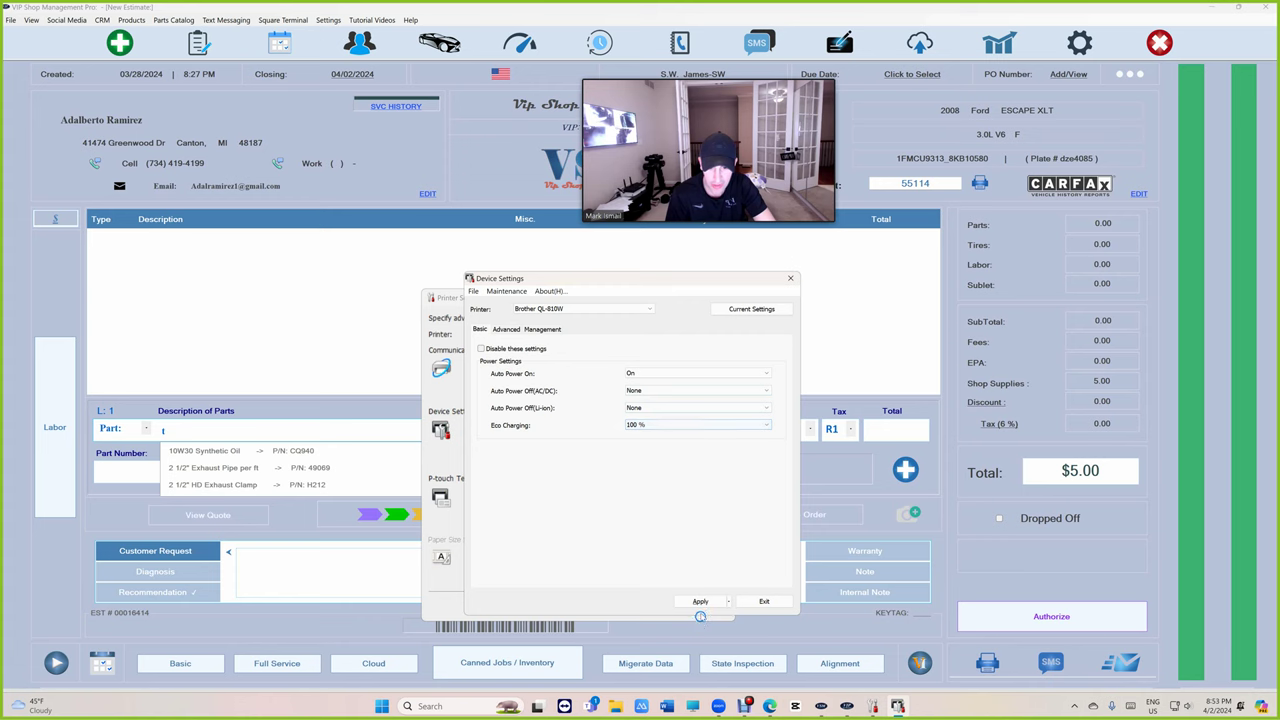
pyautogui.click(700, 601)
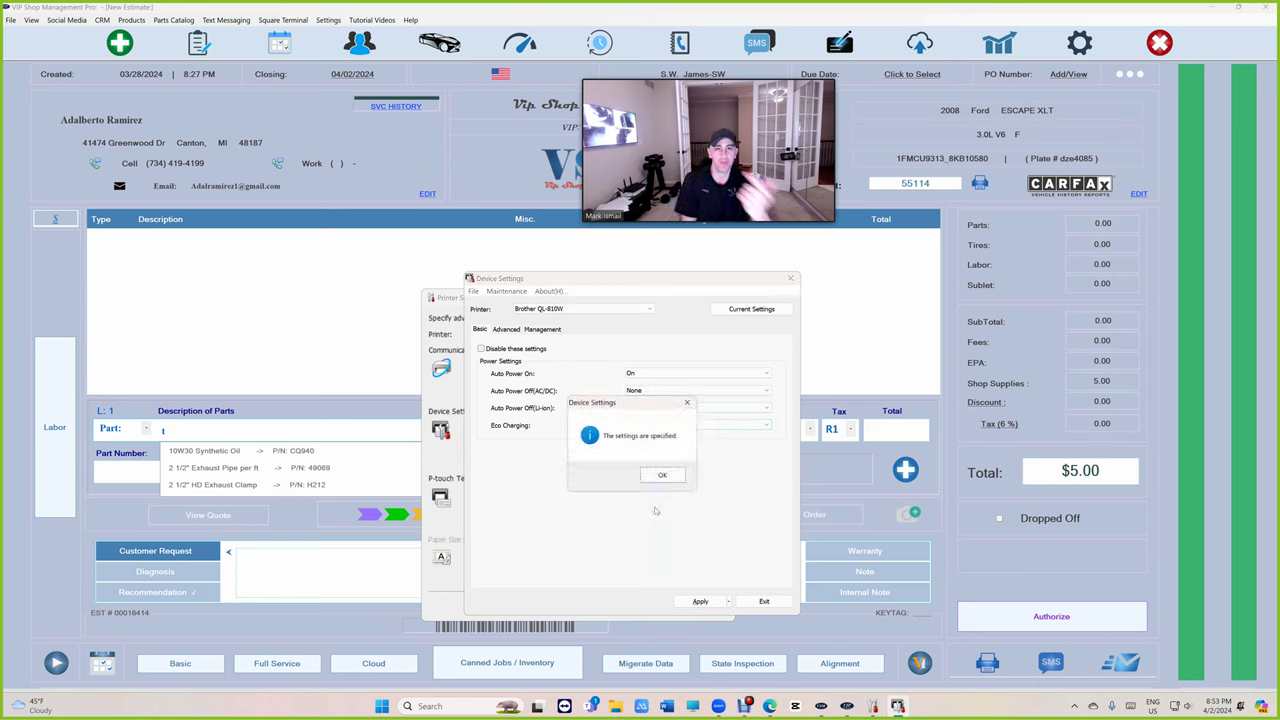
pyautogui.click(663, 476)
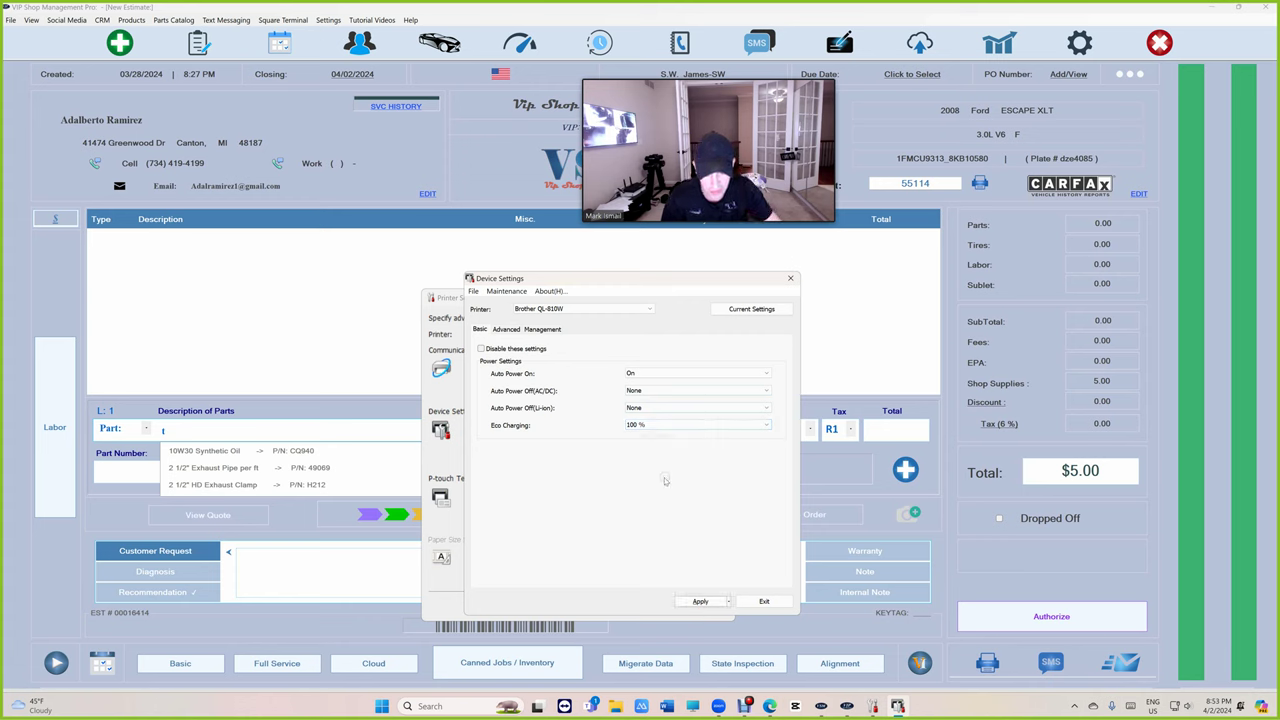
# Exit Device Settings and close the Printer Setting Tool window.
pyautogui.click(763, 601)
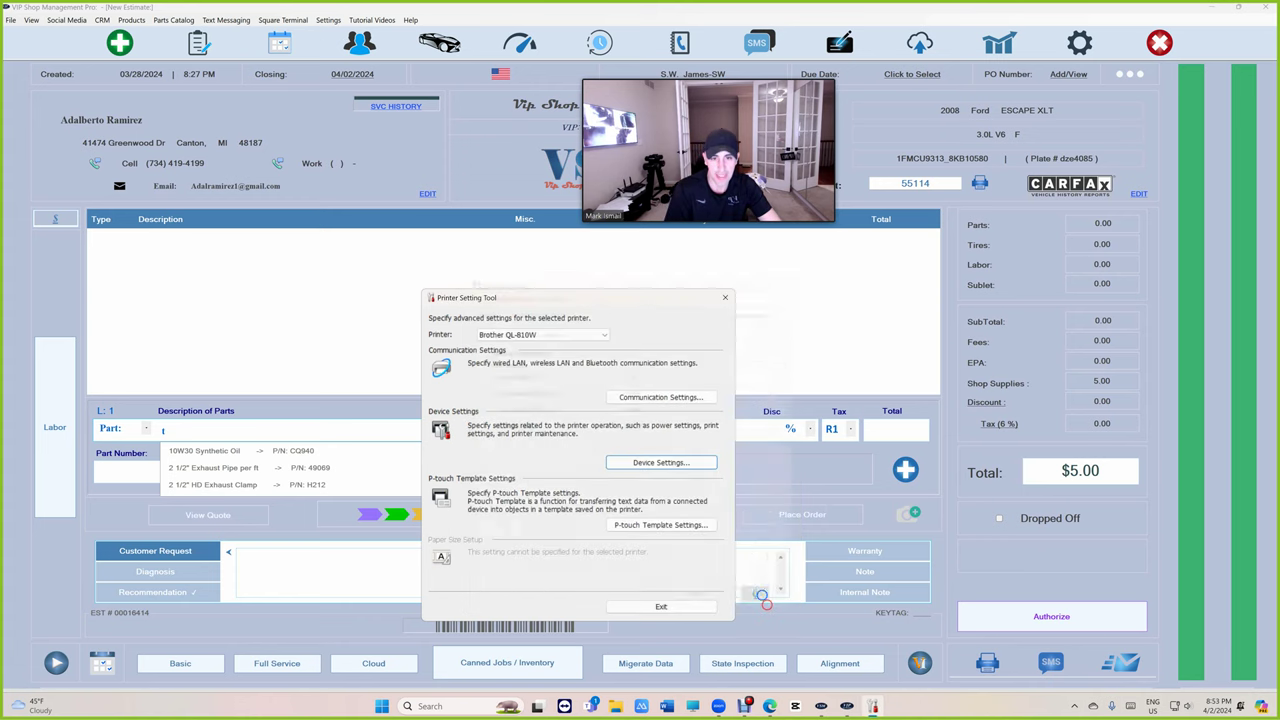
pyautogui.click(725, 297)
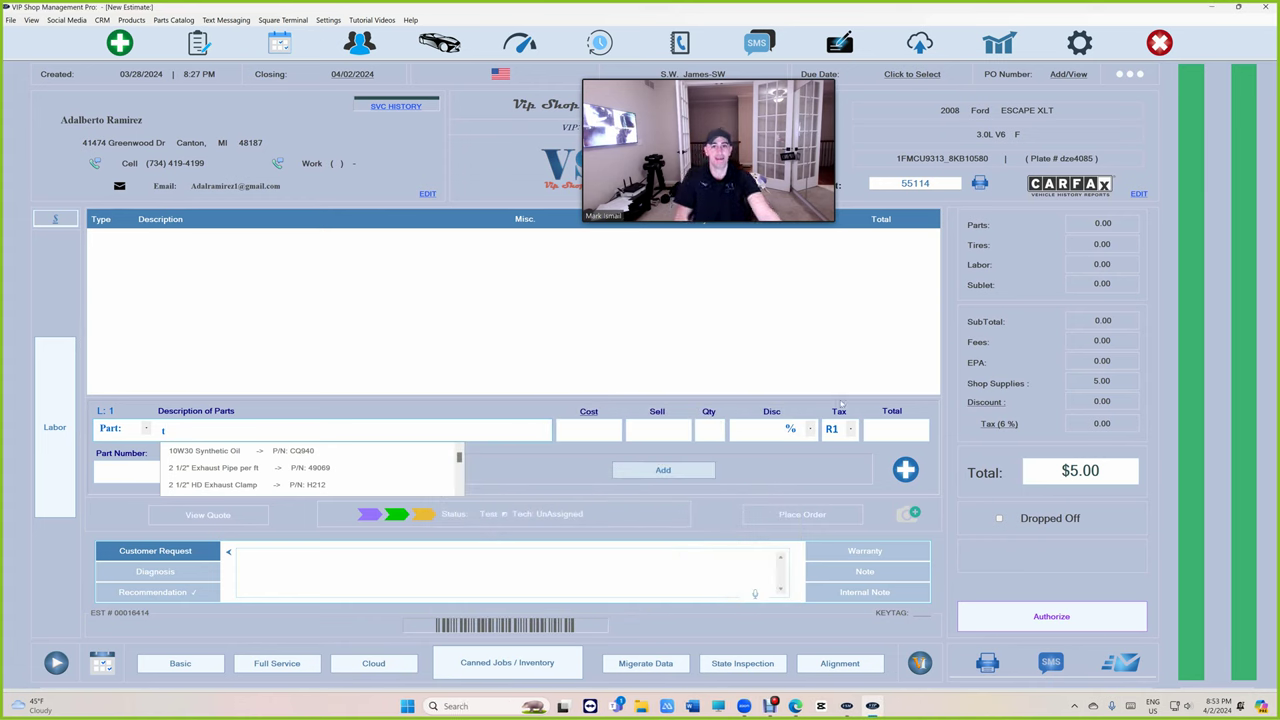